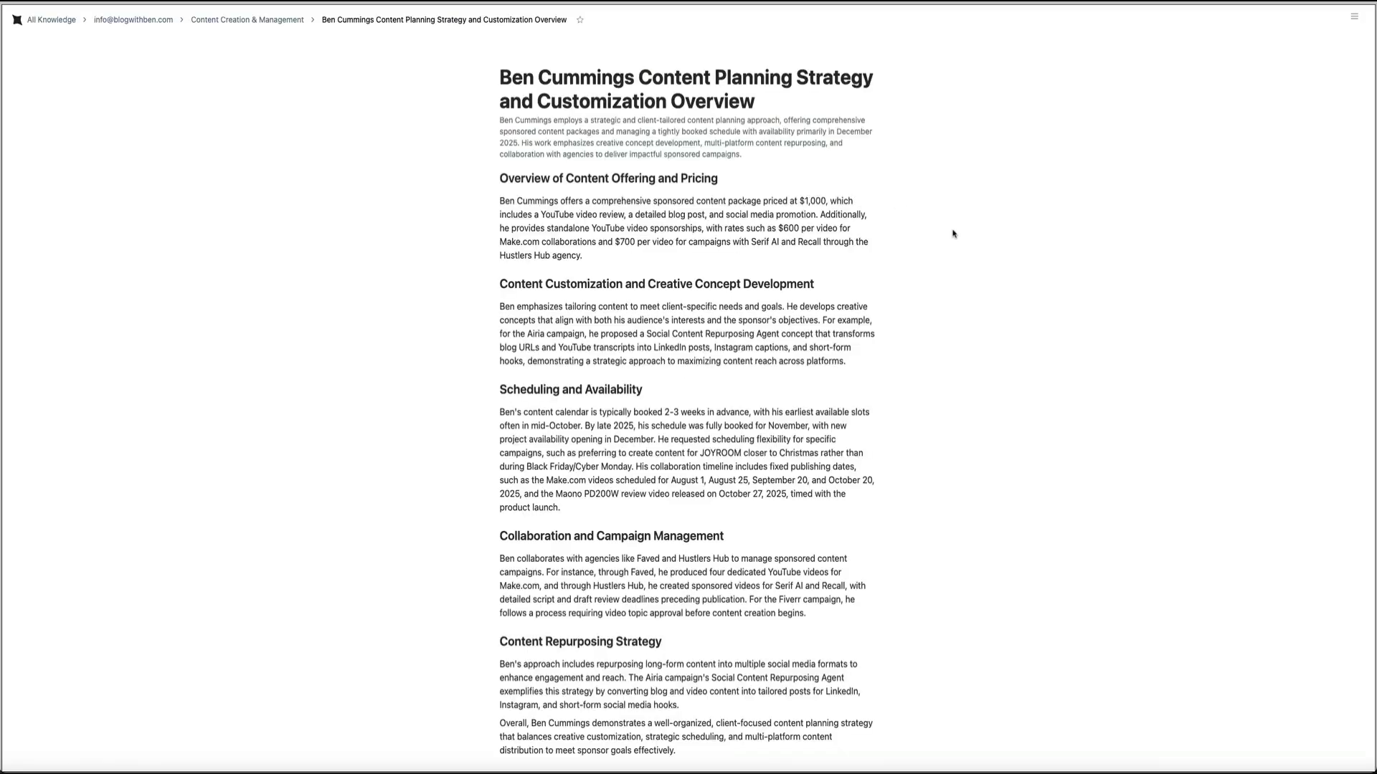
Step: Scroll down through the knowledge base article on content-planning strategy
scroll(955, 295, down, 2)
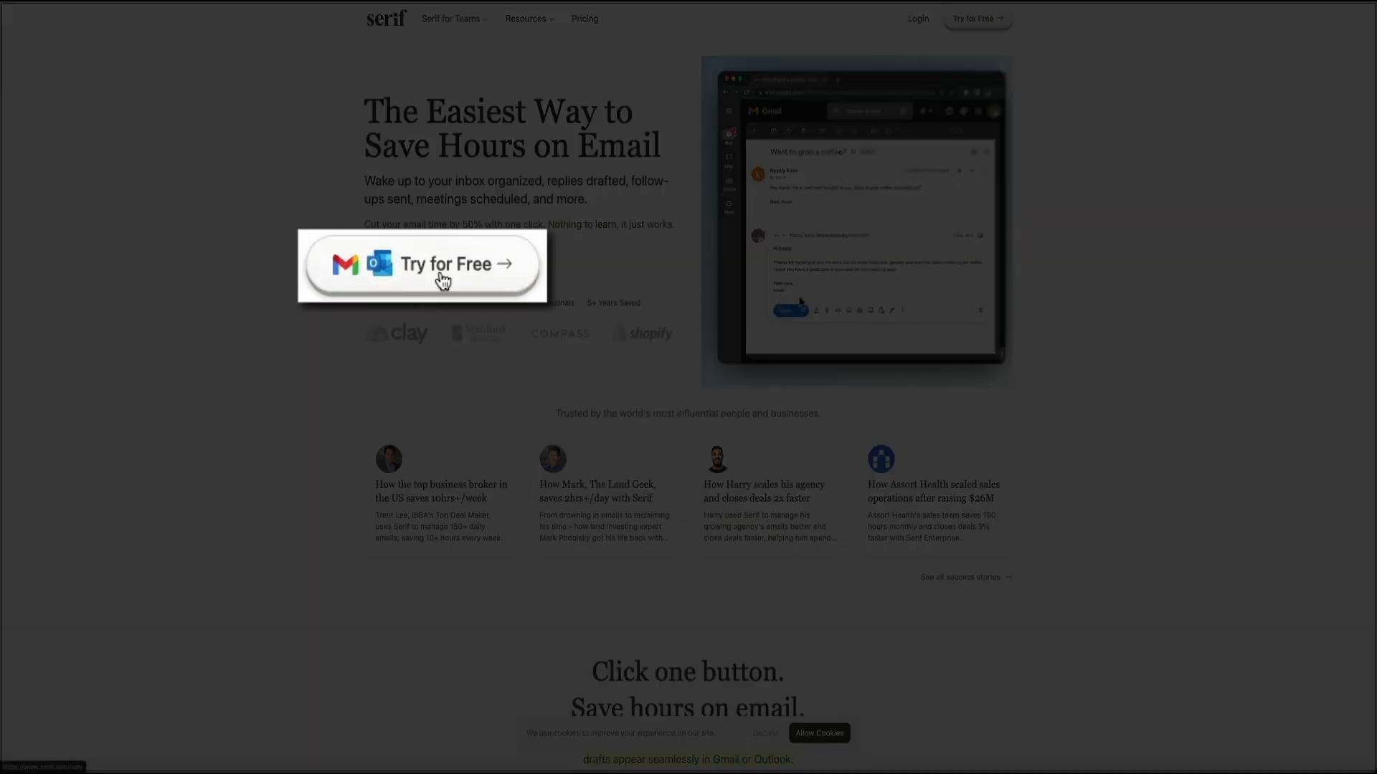
Step: Begin the free-trial sign-up, tick all five goals except Other, and allow cookies
click(433, 271)
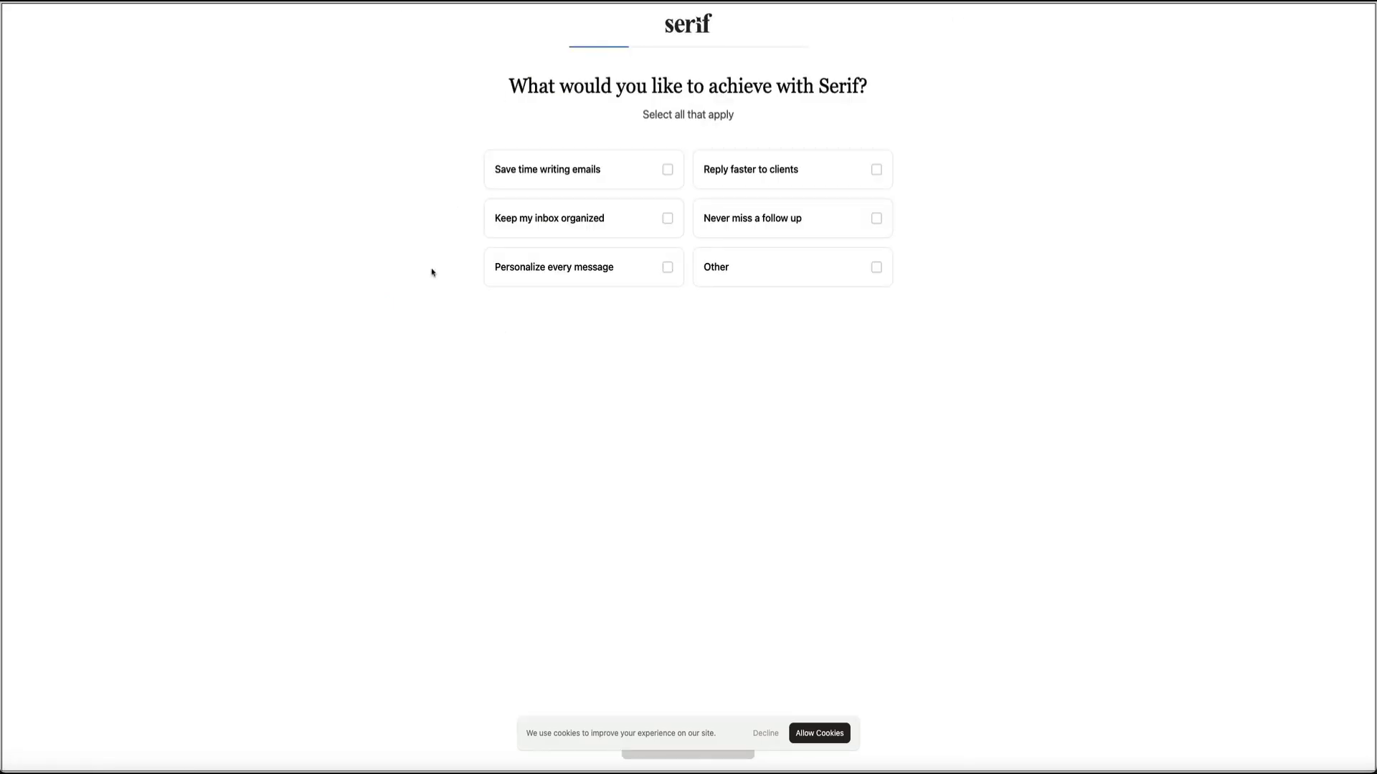
click(666, 172)
click(667, 218)
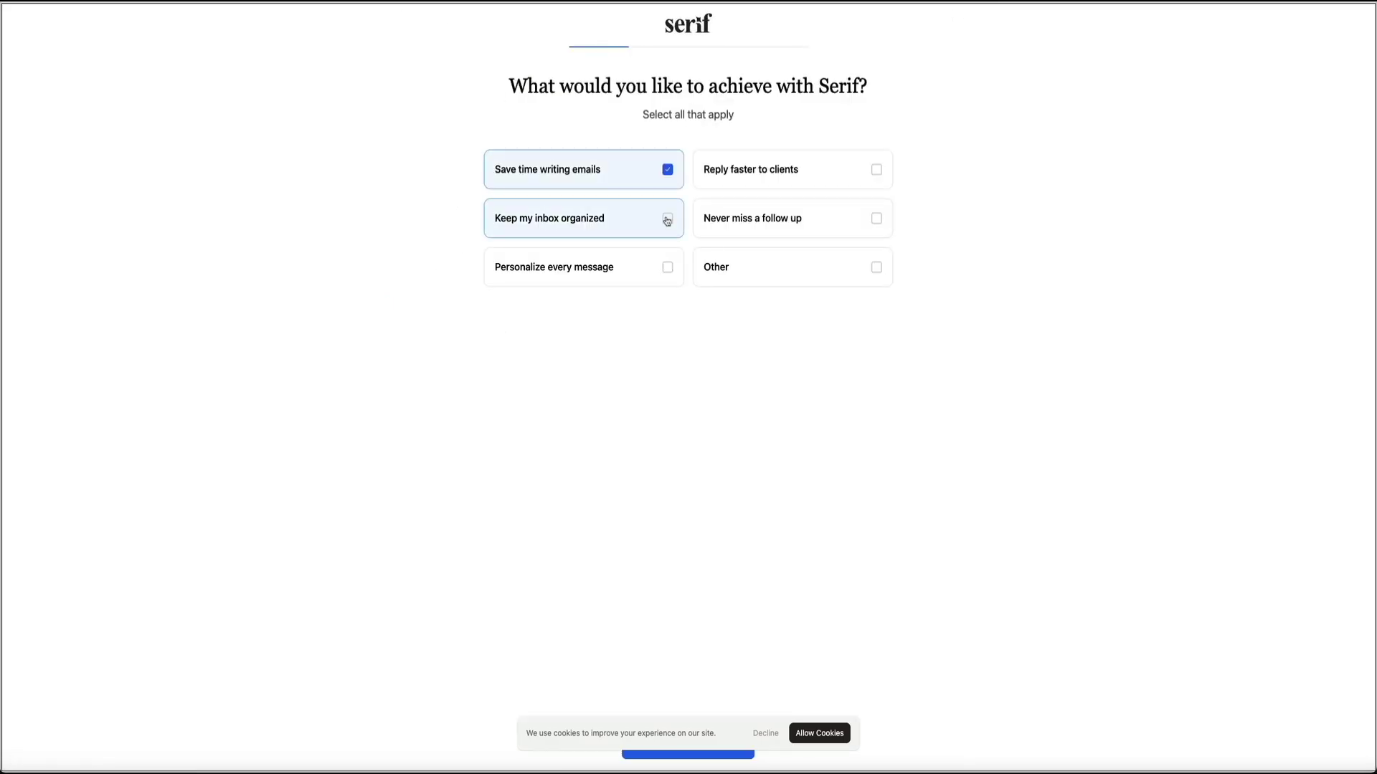
click(874, 172)
click(875, 218)
click(665, 268)
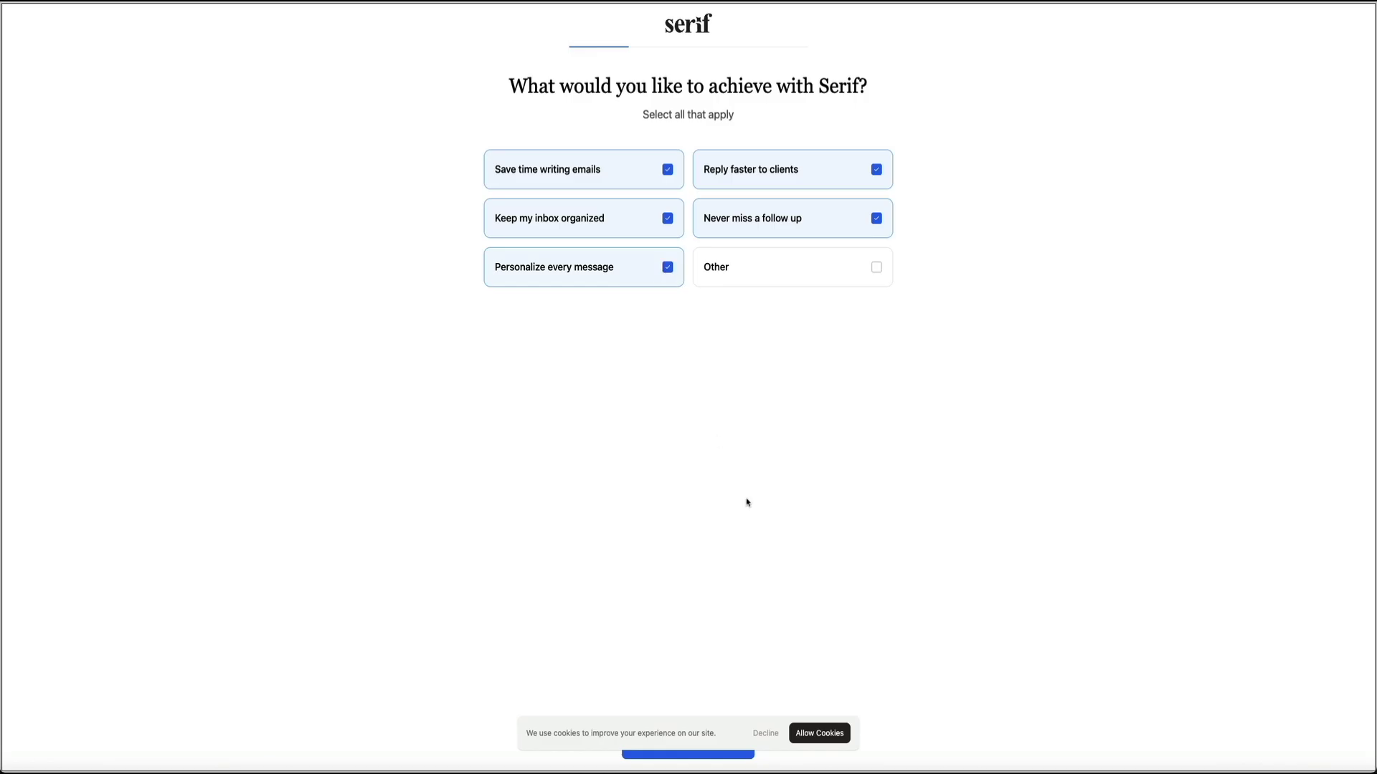
click(830, 734)
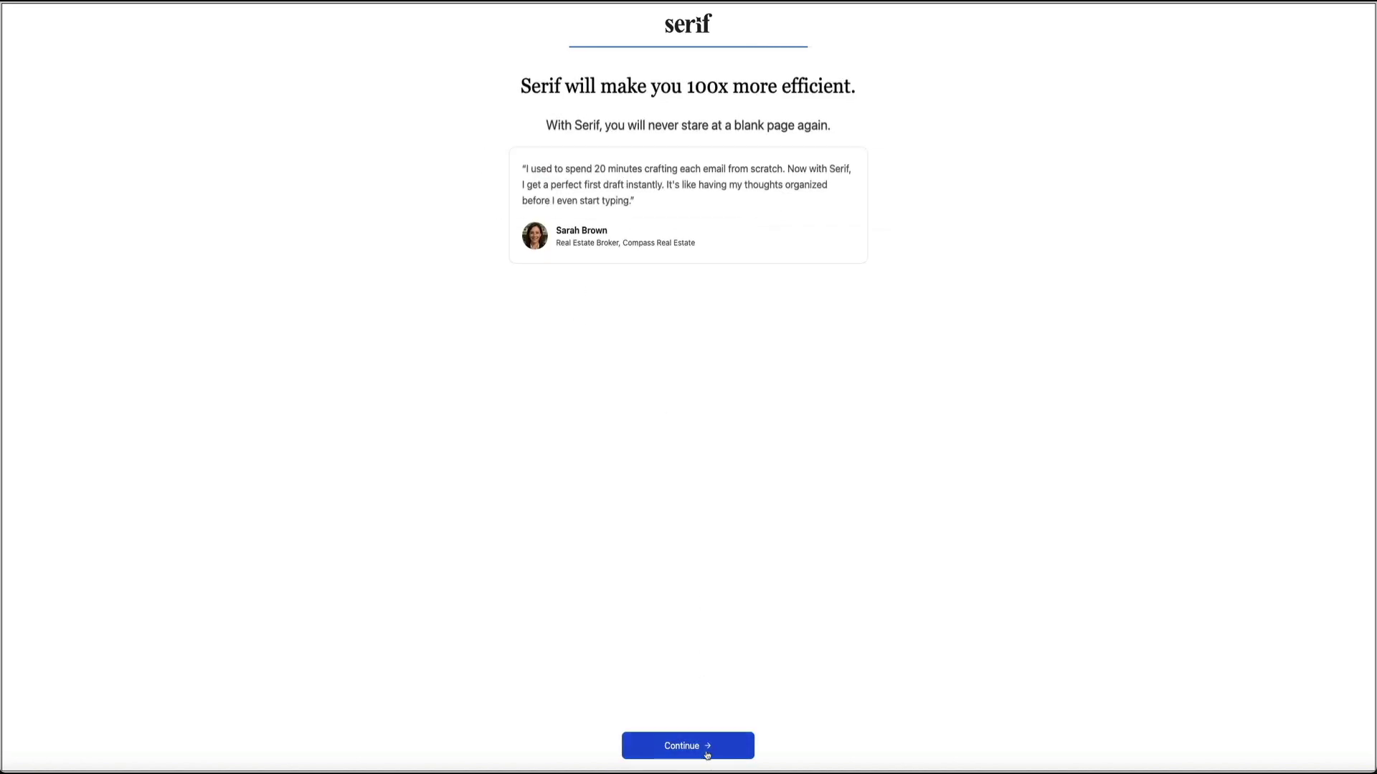
Step: Sign up with a Google account and grant Serif all requested Gmail permissions
click(707, 750)
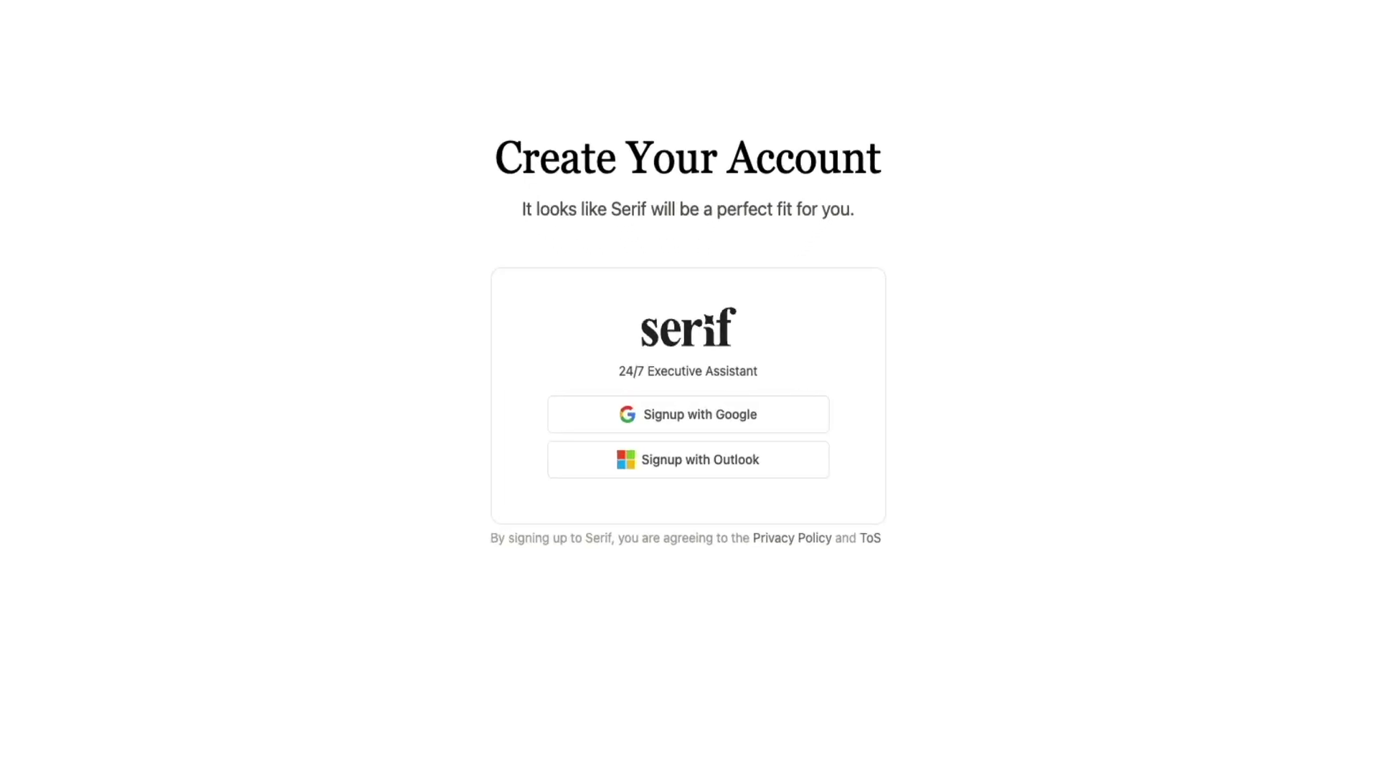
click(697, 424)
click(845, 269)
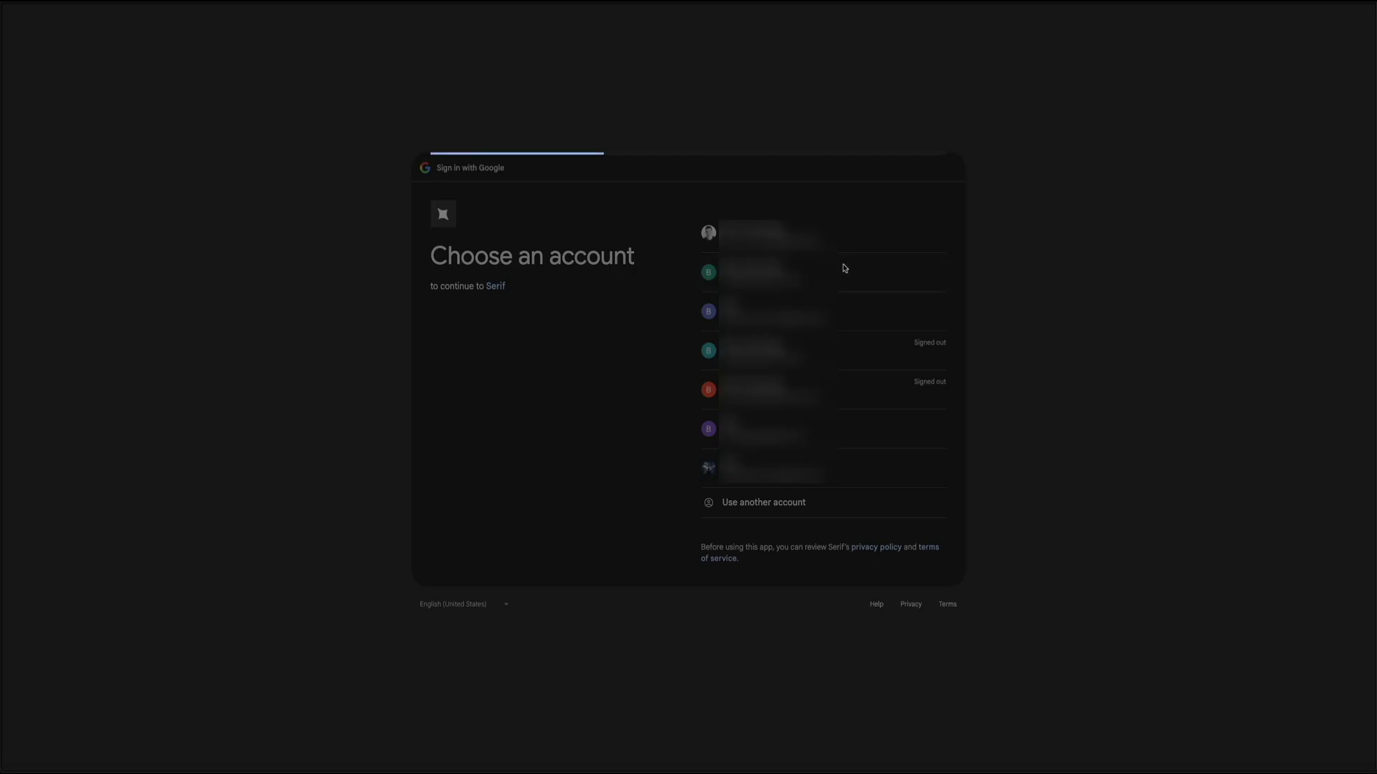
click(895, 497)
click(707, 275)
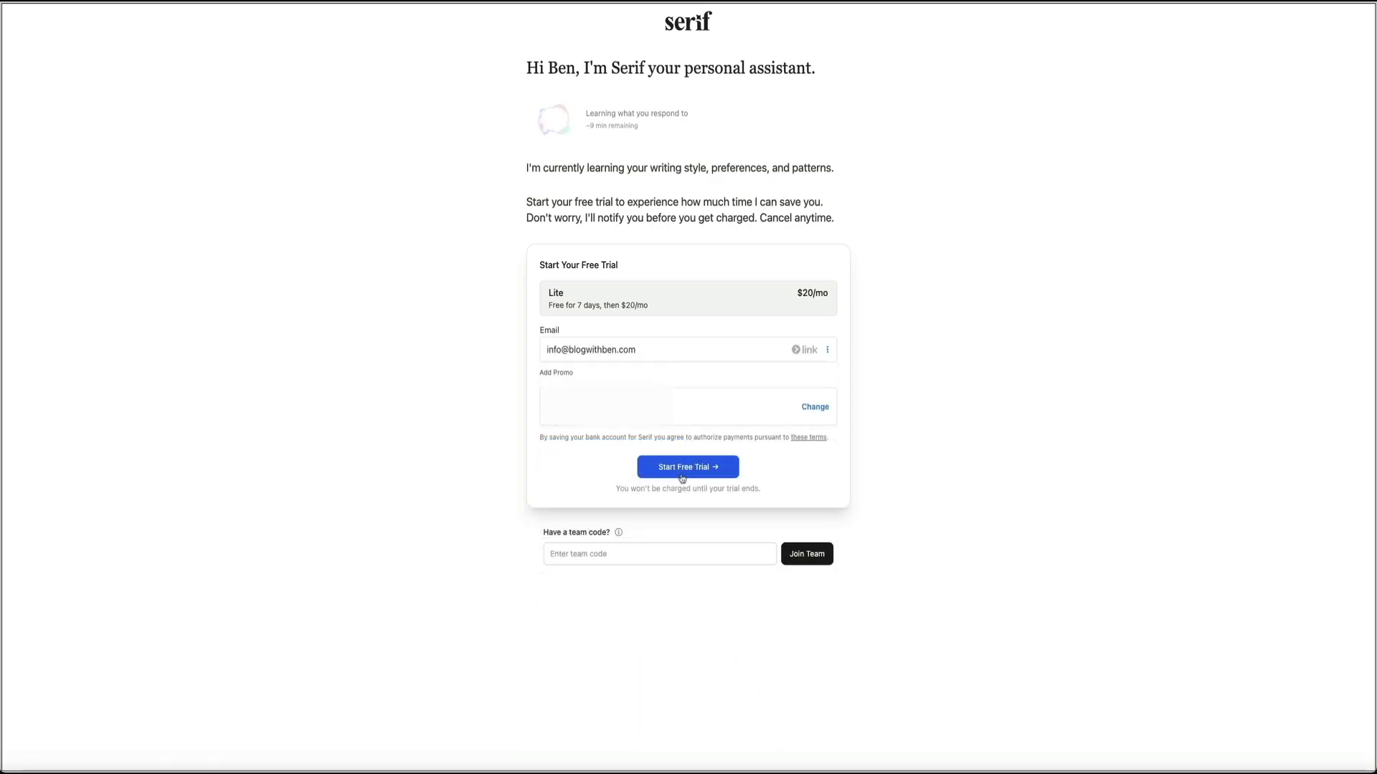
Step: Start the free Lite plan trial at $20/month
click(681, 468)
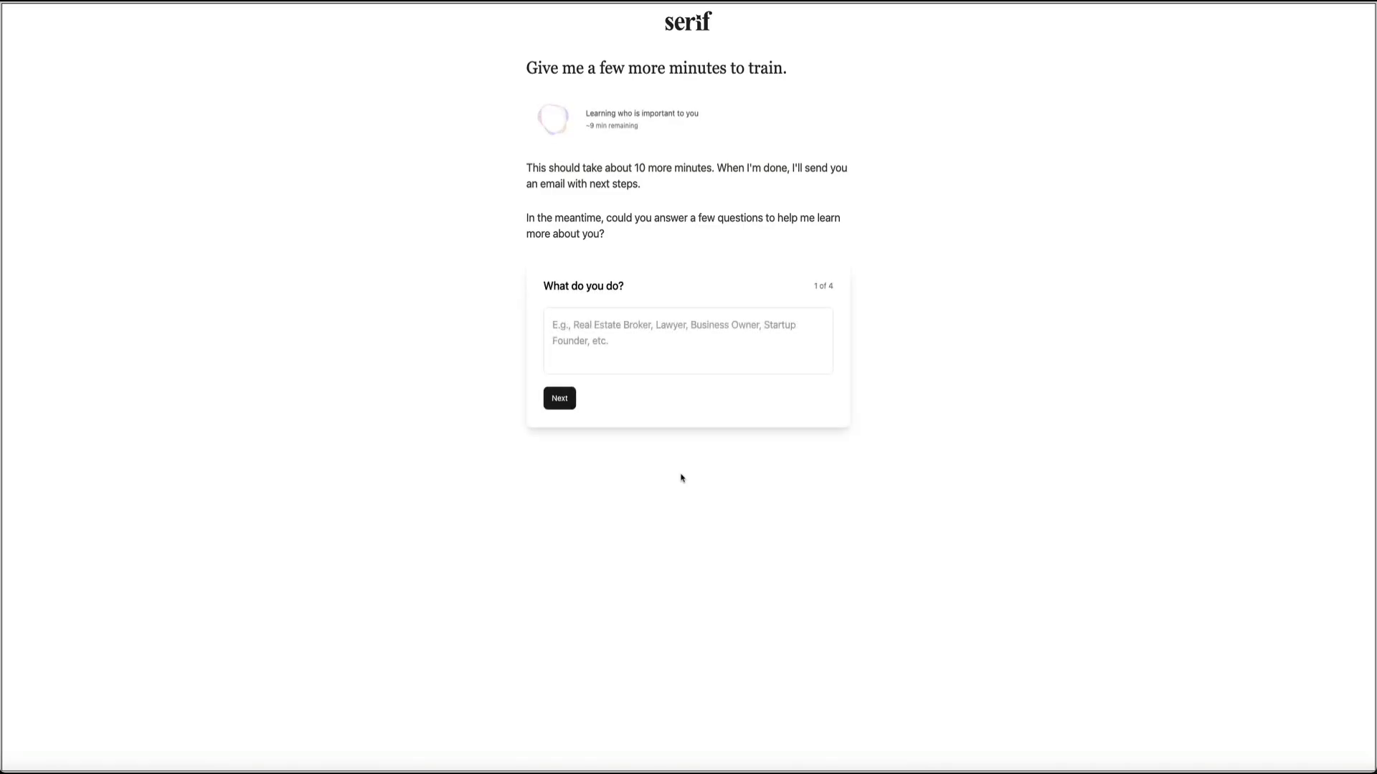
Step: Answer the training questions: YouTuber tutorial creator, work starts 9:30 am, goal brand deals and $30,000
click(604, 339)
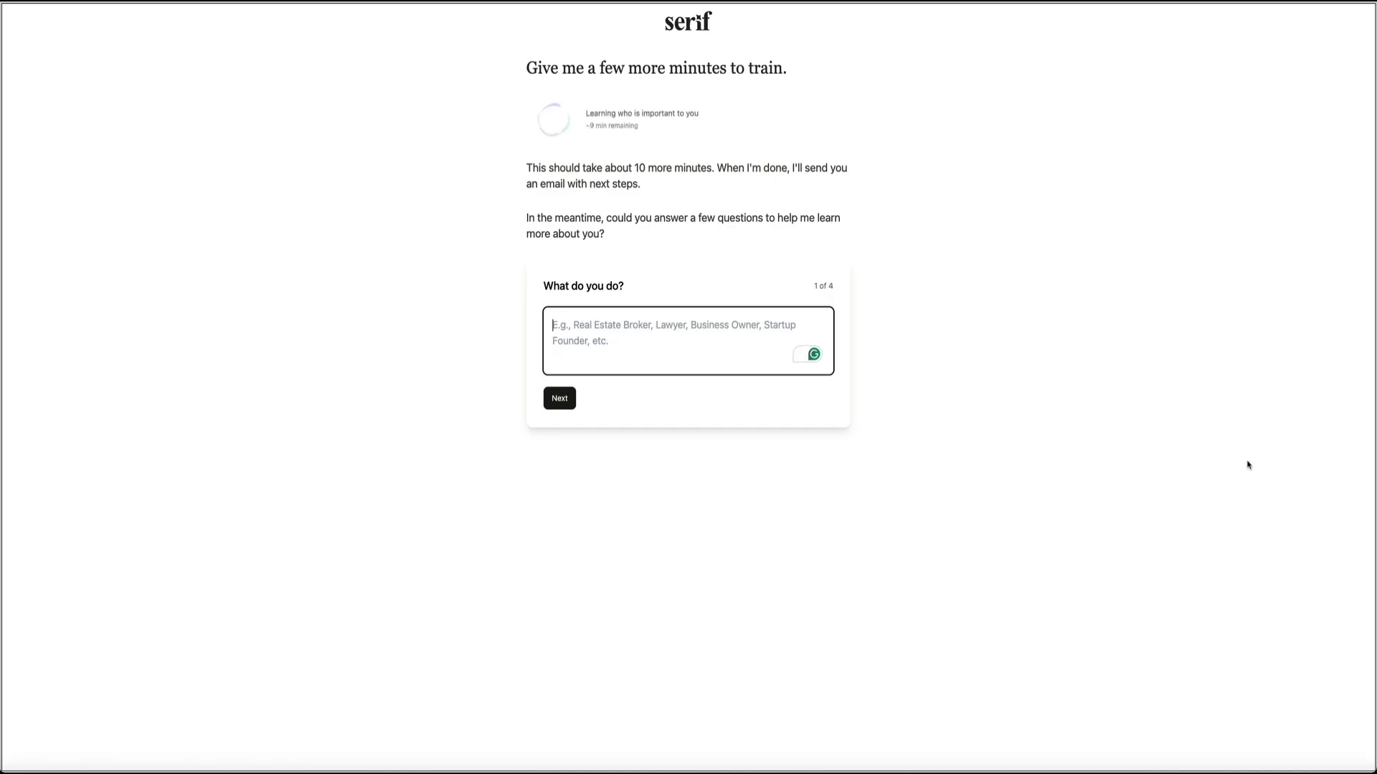
text(I')
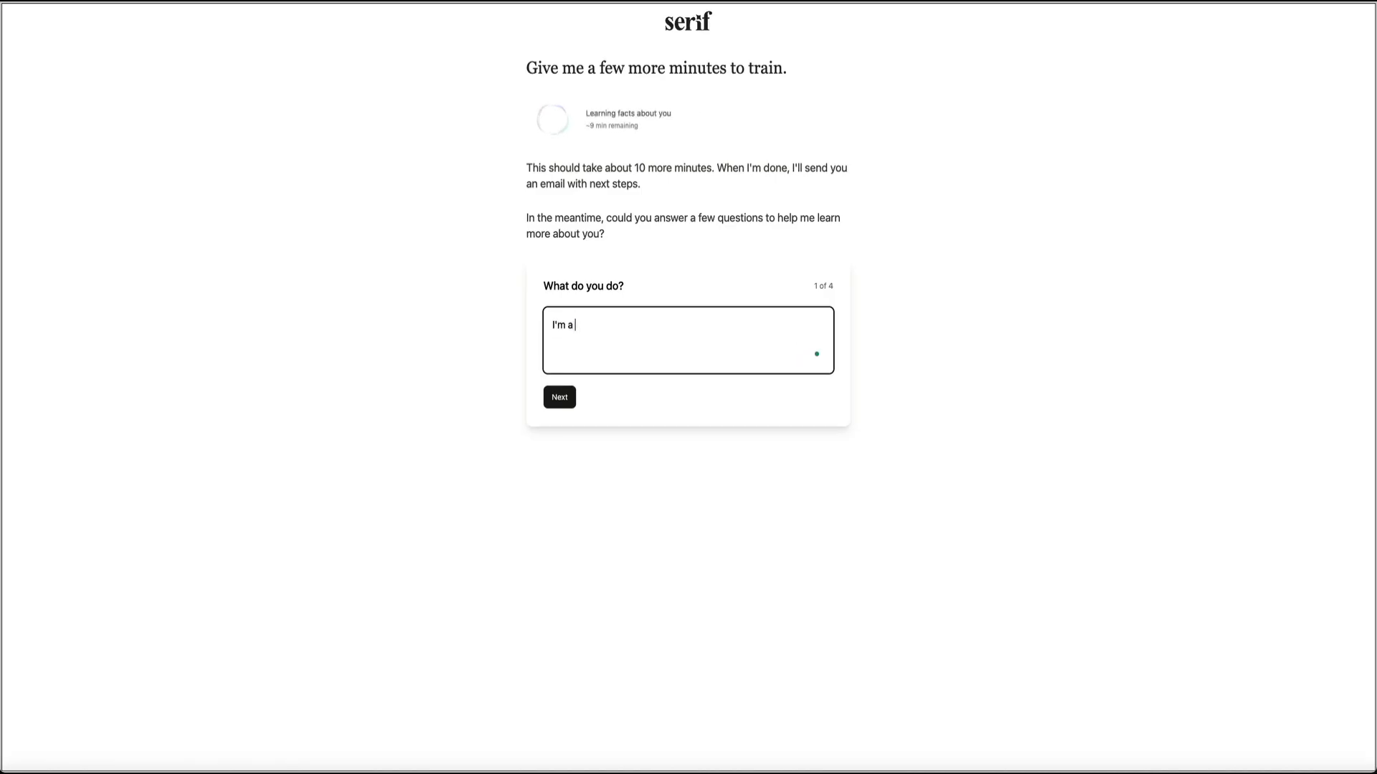
text(m a YouTuber and conten)
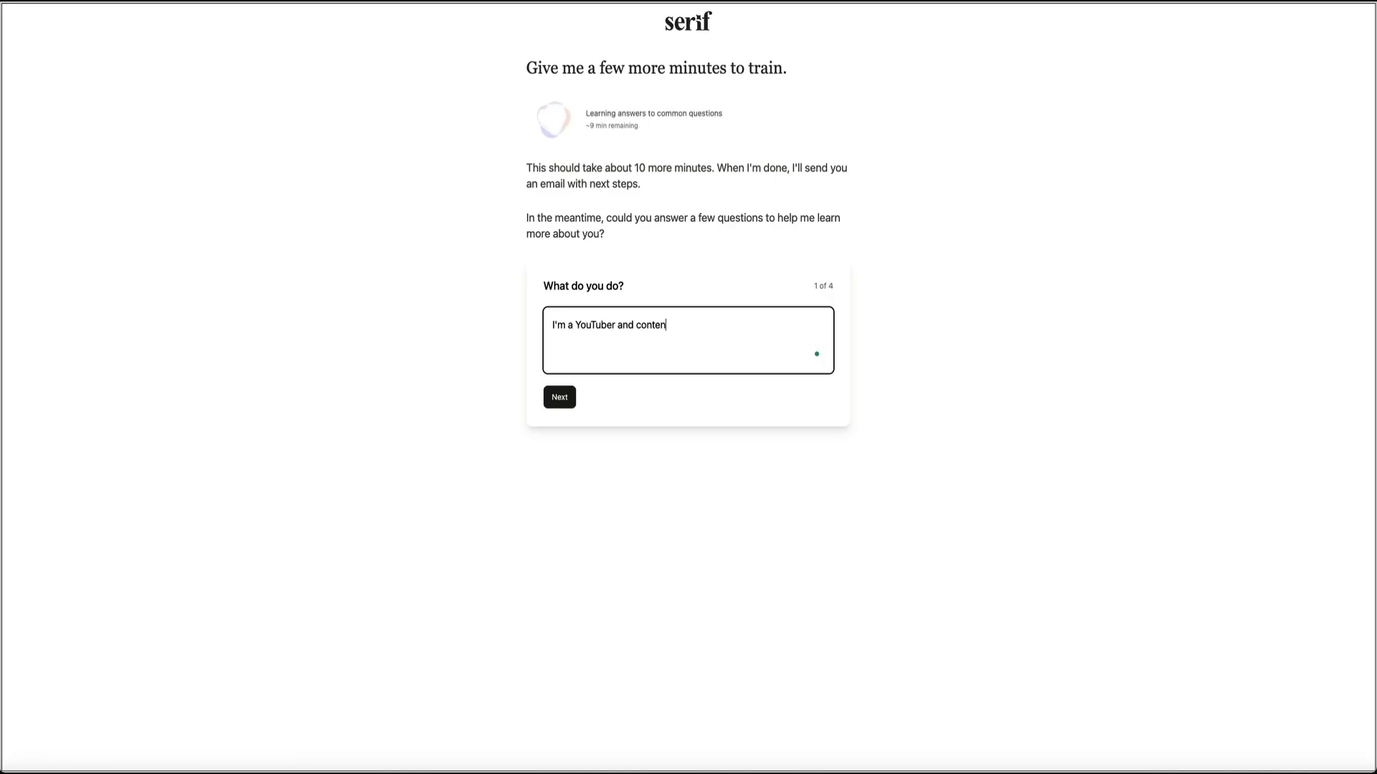
text(t creator that creates educational, step-by-step tut)
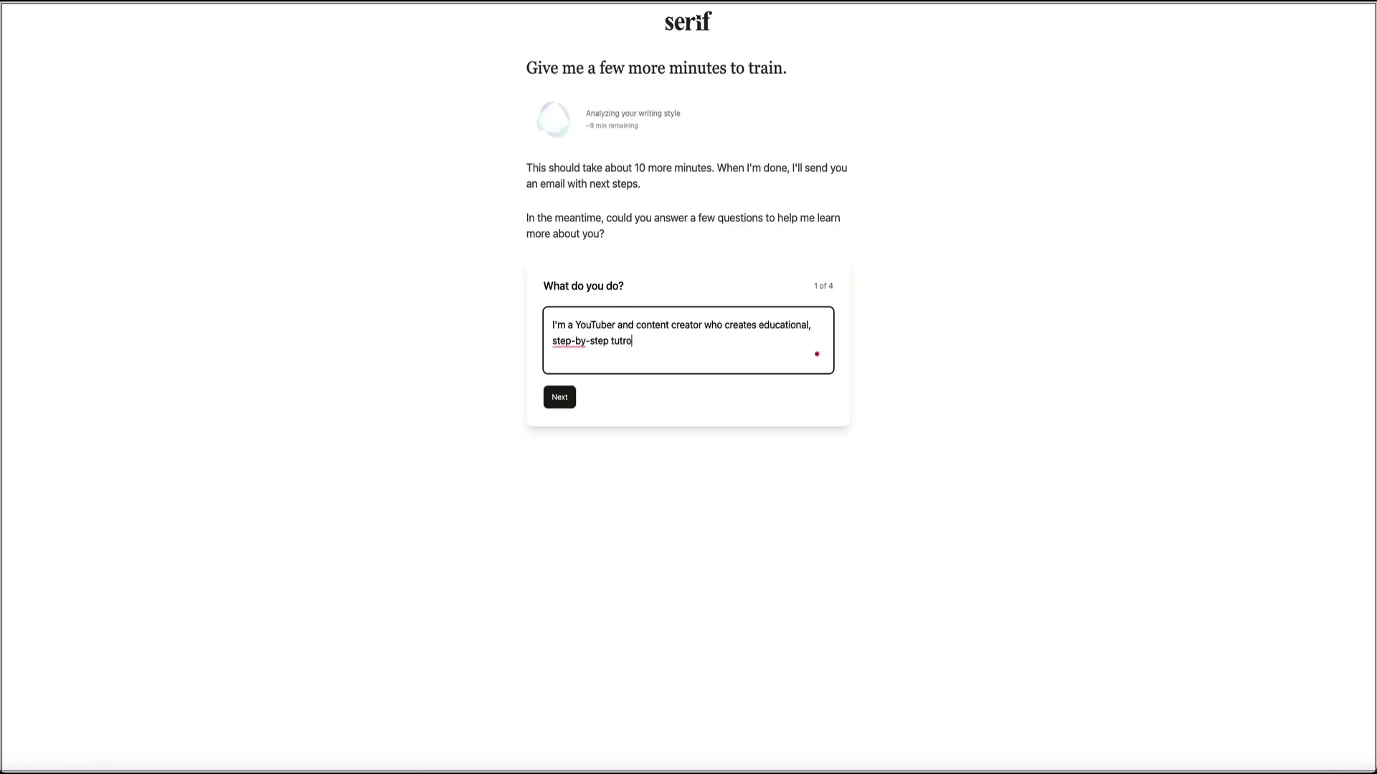
text(orials in the AI, web)
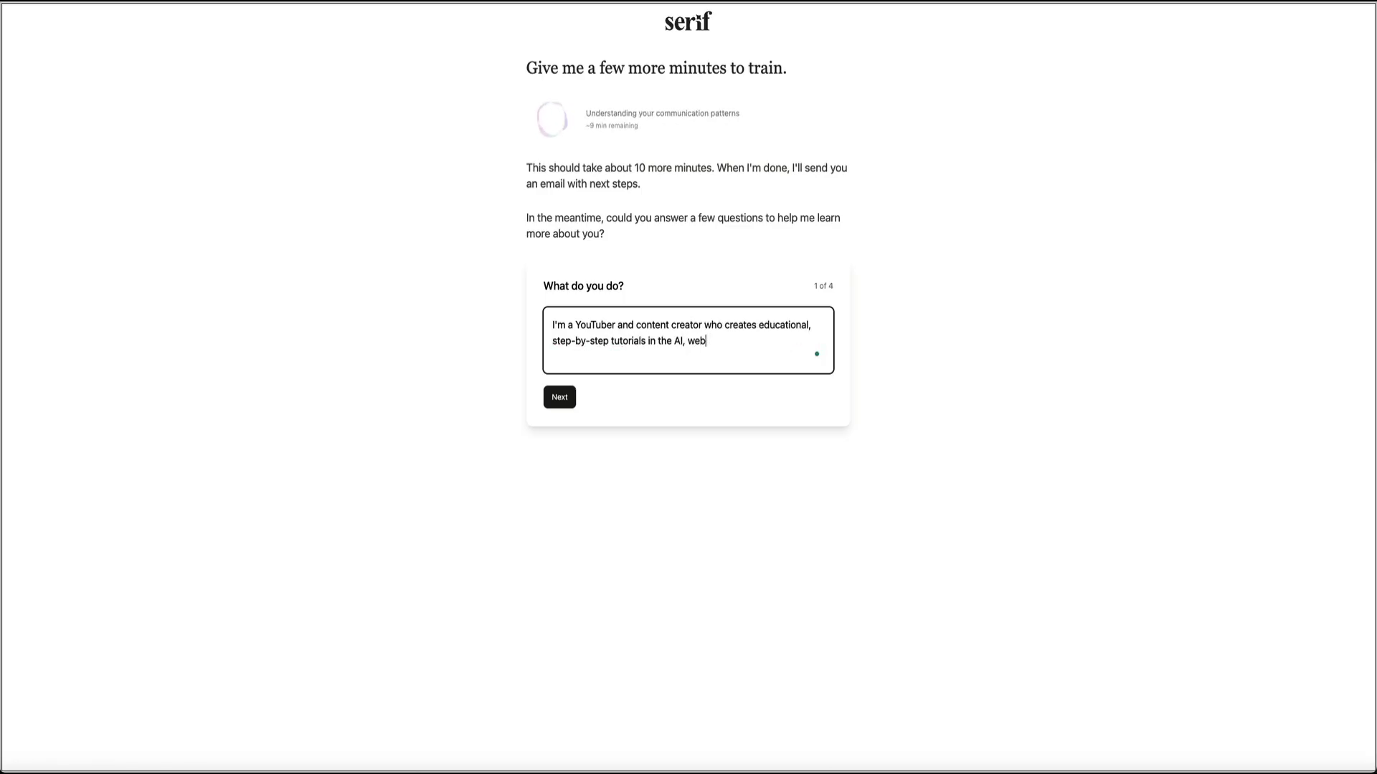
text(, and tech space.)
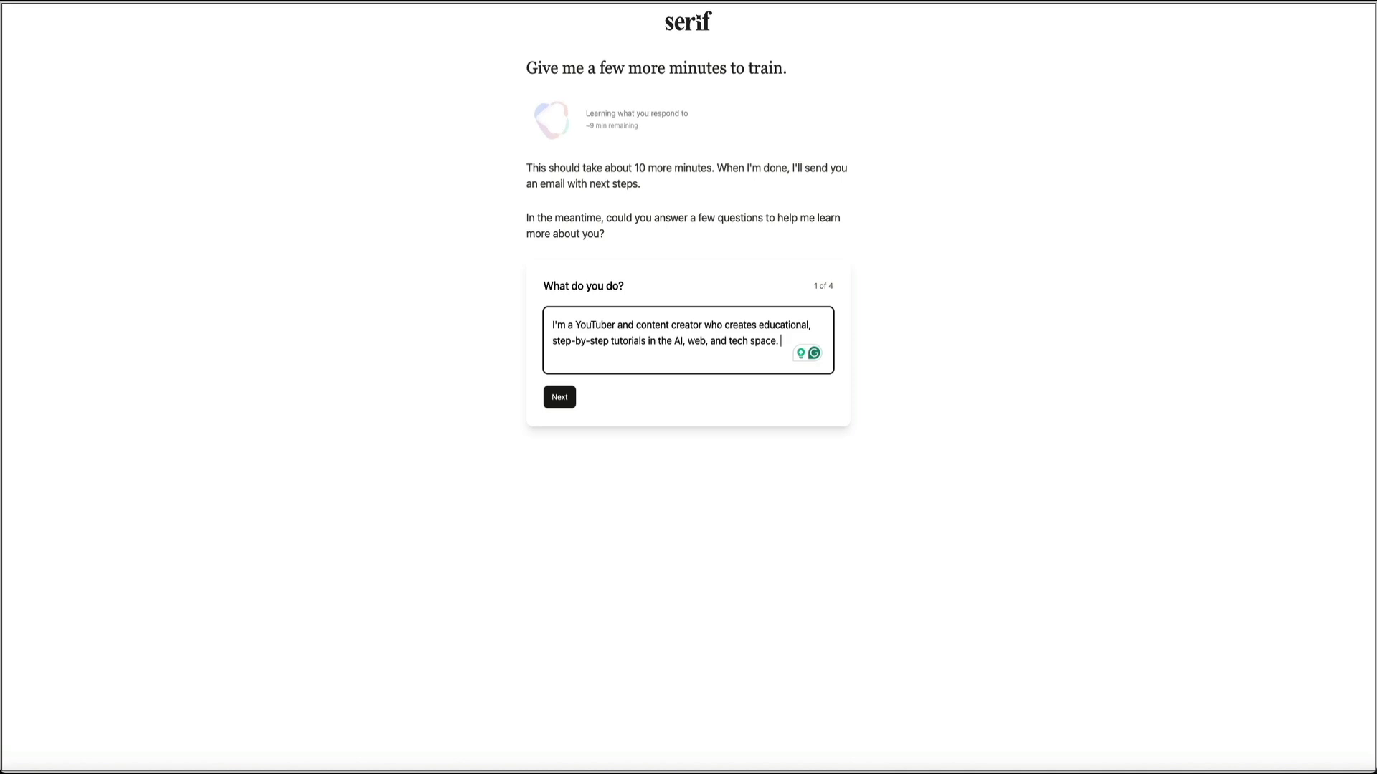
click(560, 398)
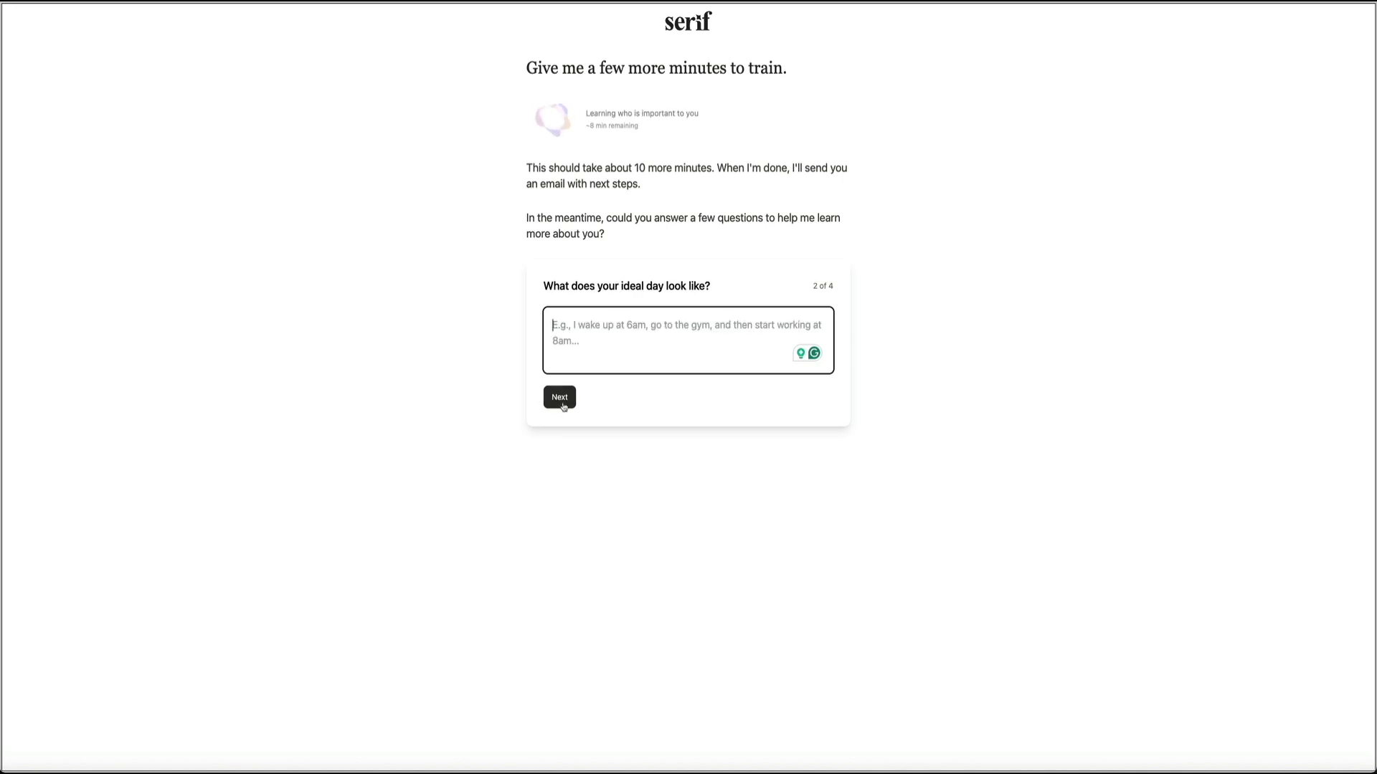
text(I wake up, )
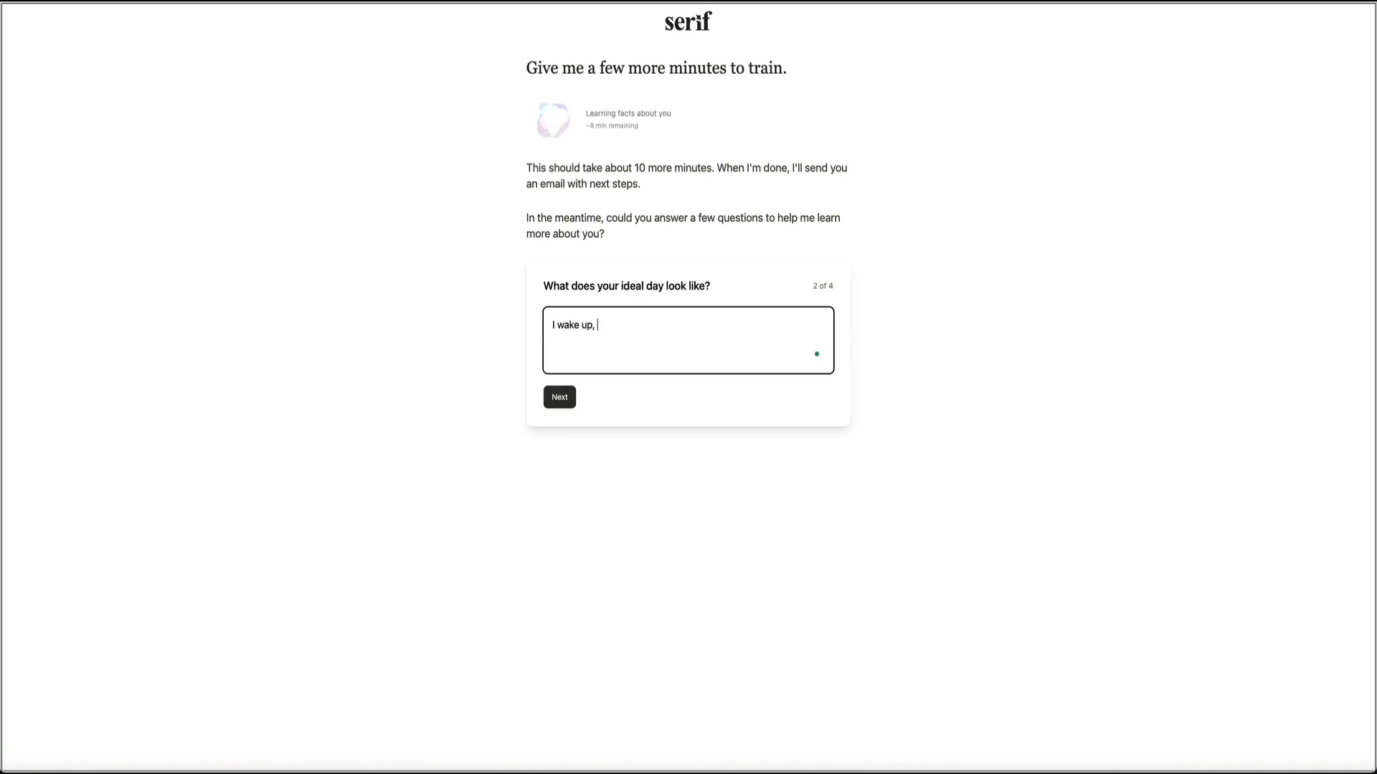
text(get the kids ready for school, and then start work aro)
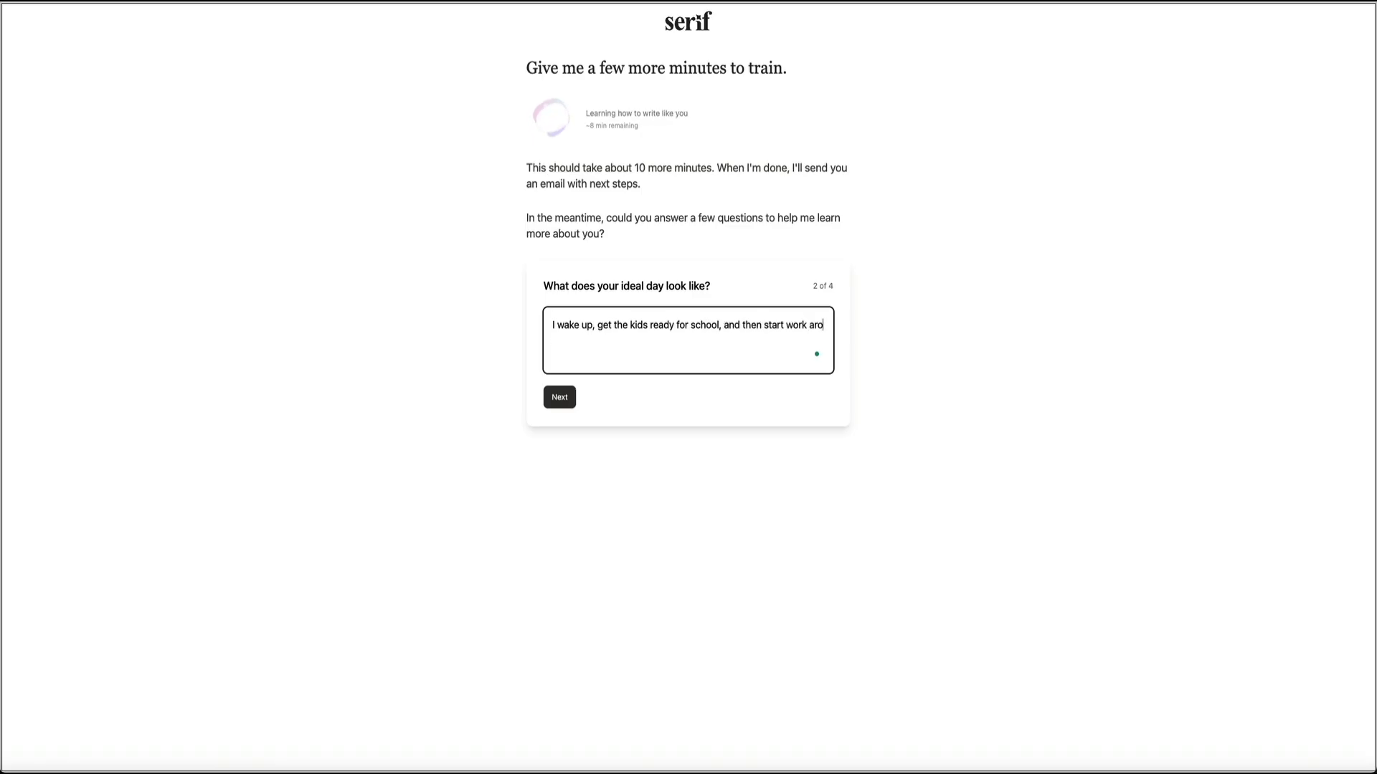
text(und 9:30 am.)
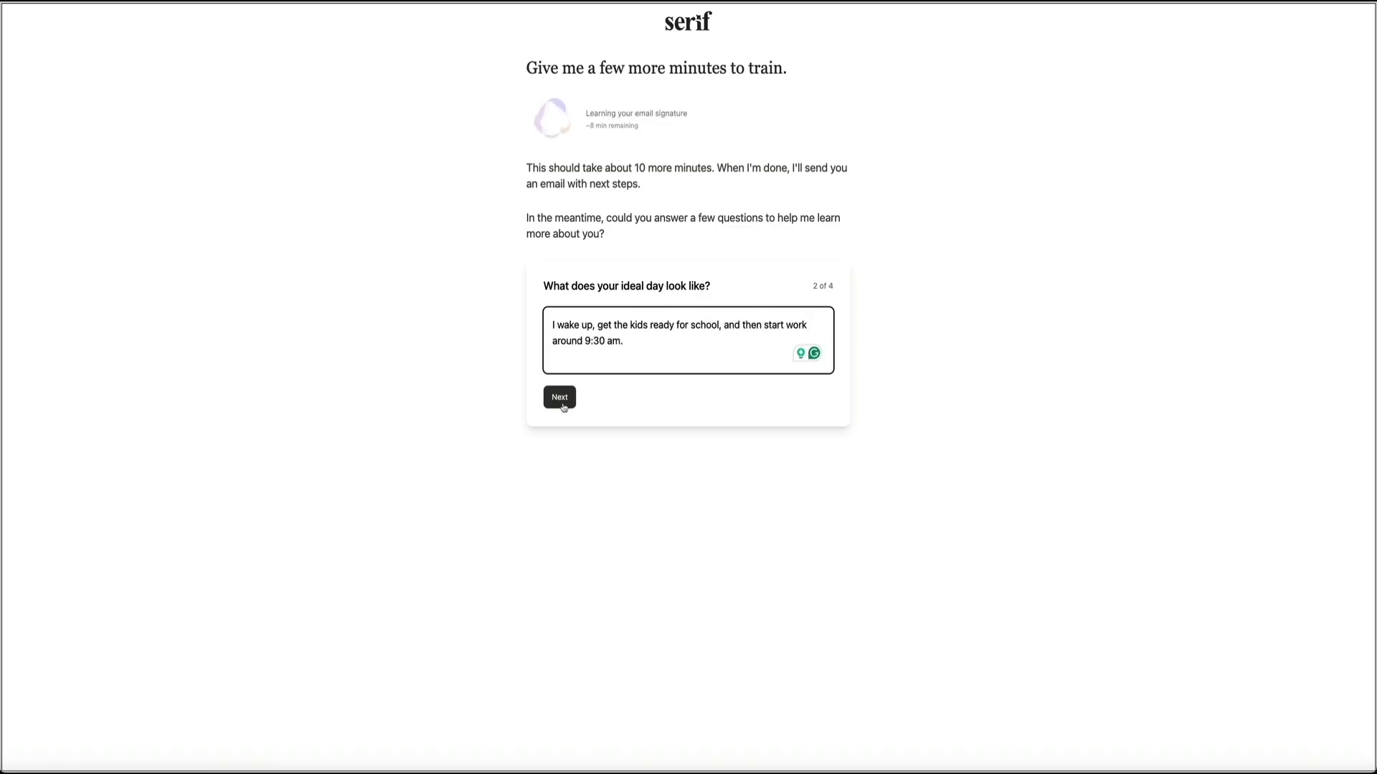
click(560, 399)
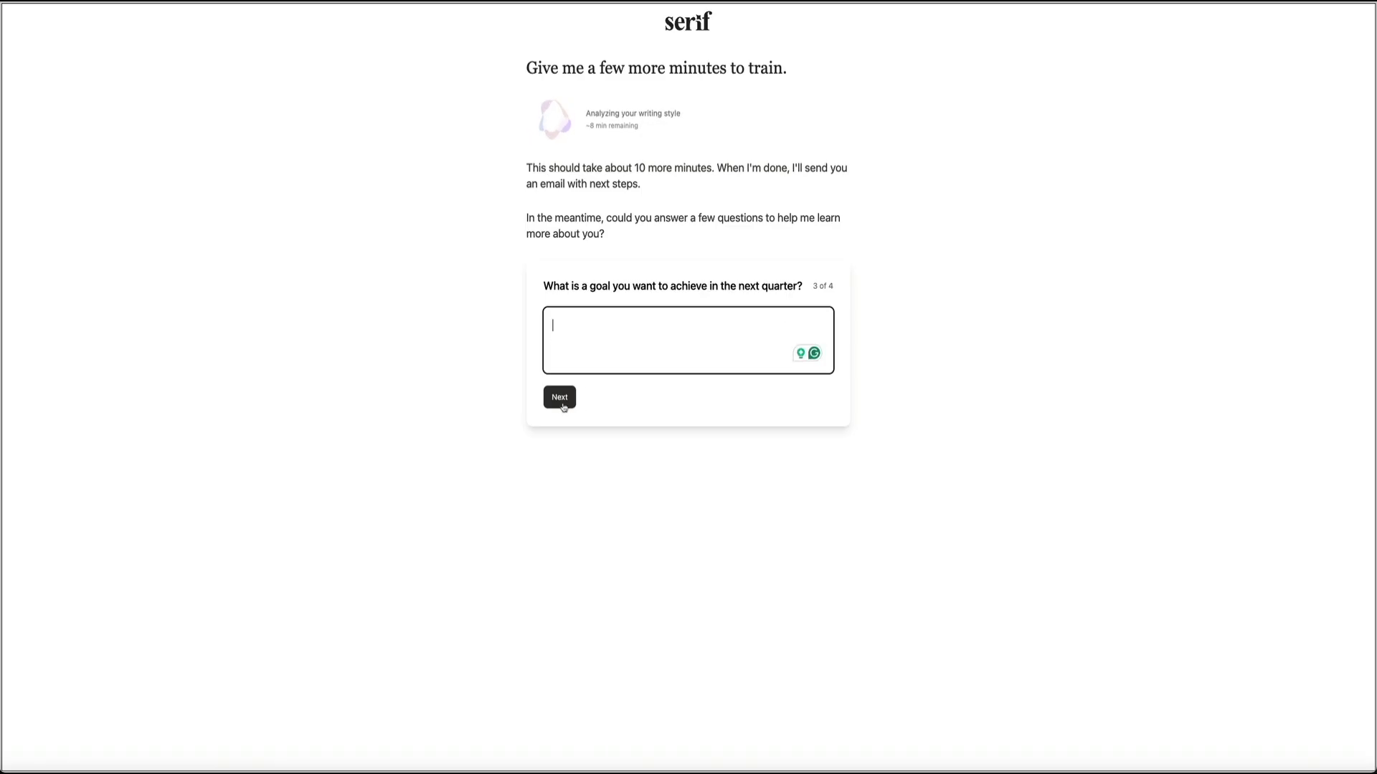
text(Consistent brand deals and $30,000)
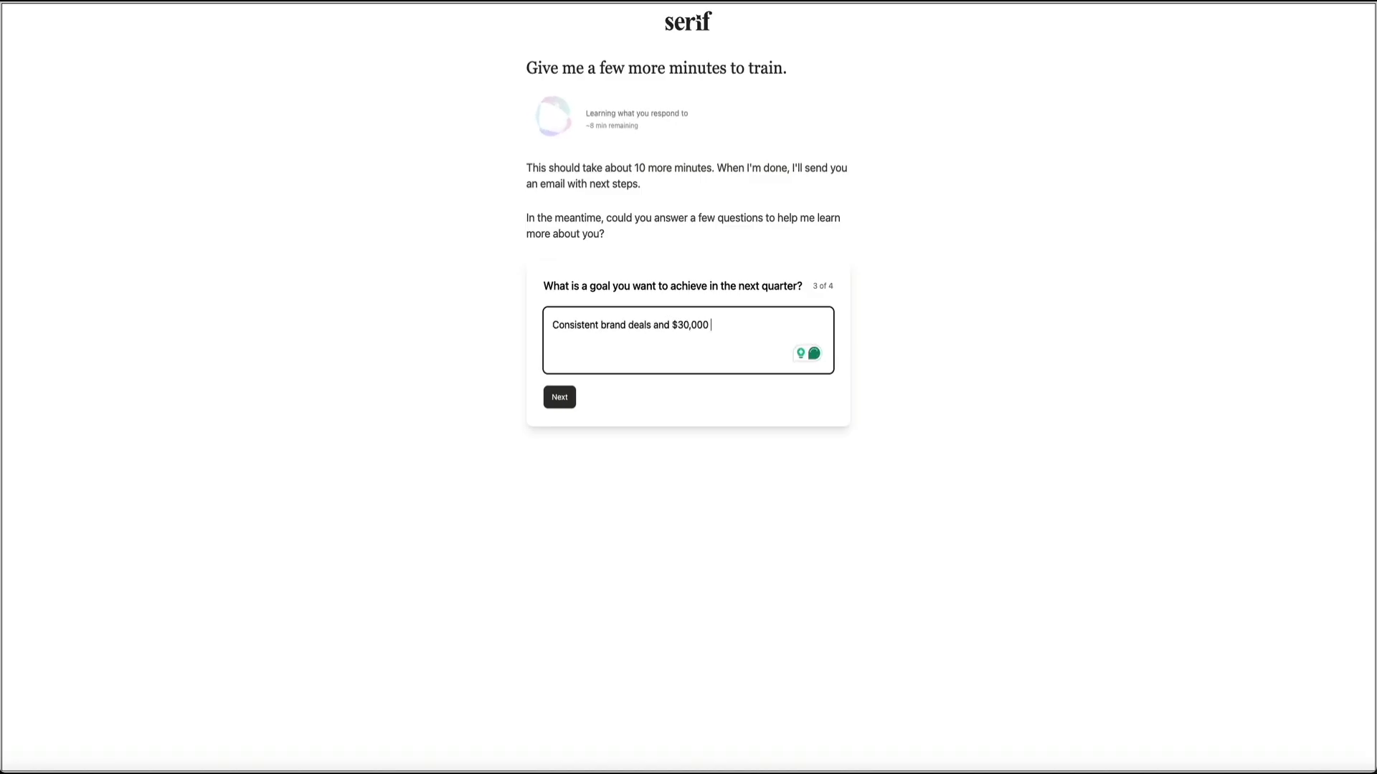
key(Return)
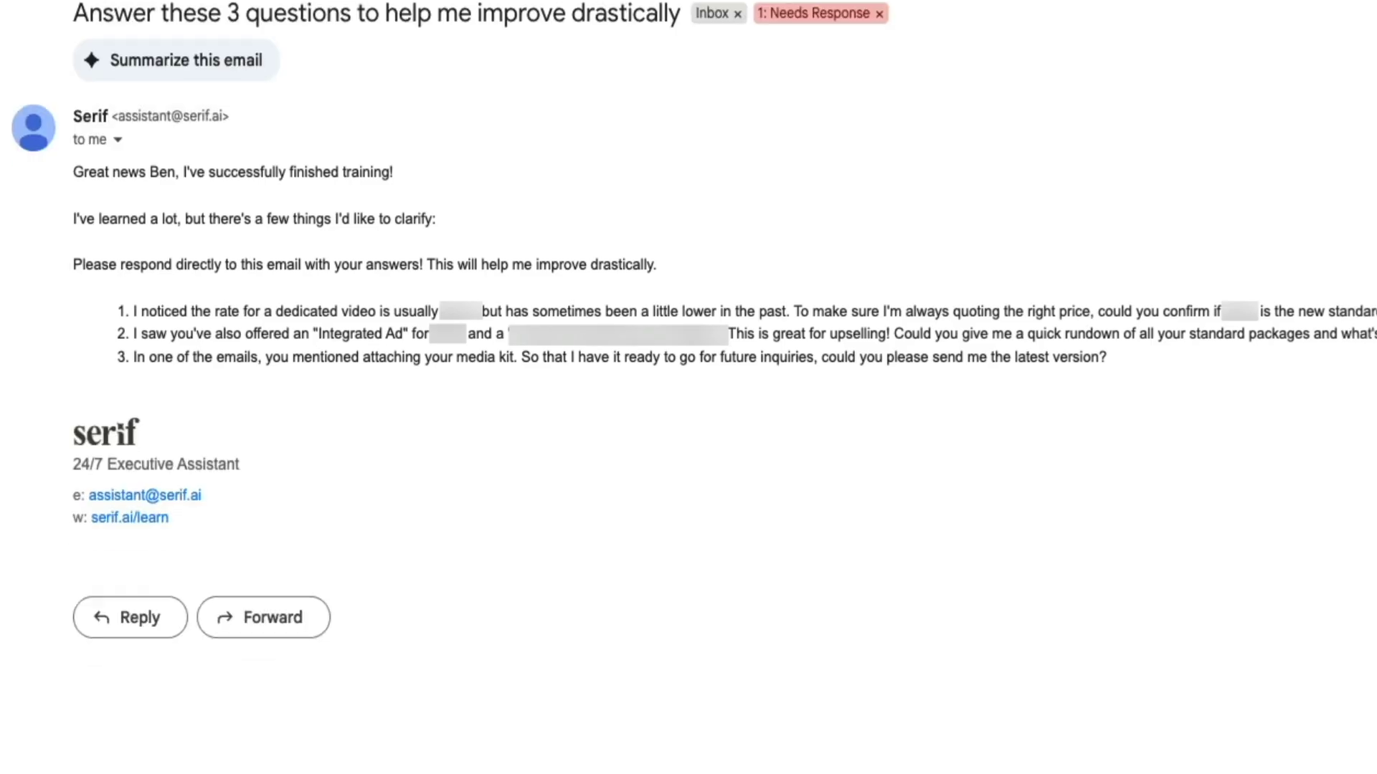
Step: Reply to Serif's three-question email with answers on rates, integrated ads and media kit
click(138, 338)
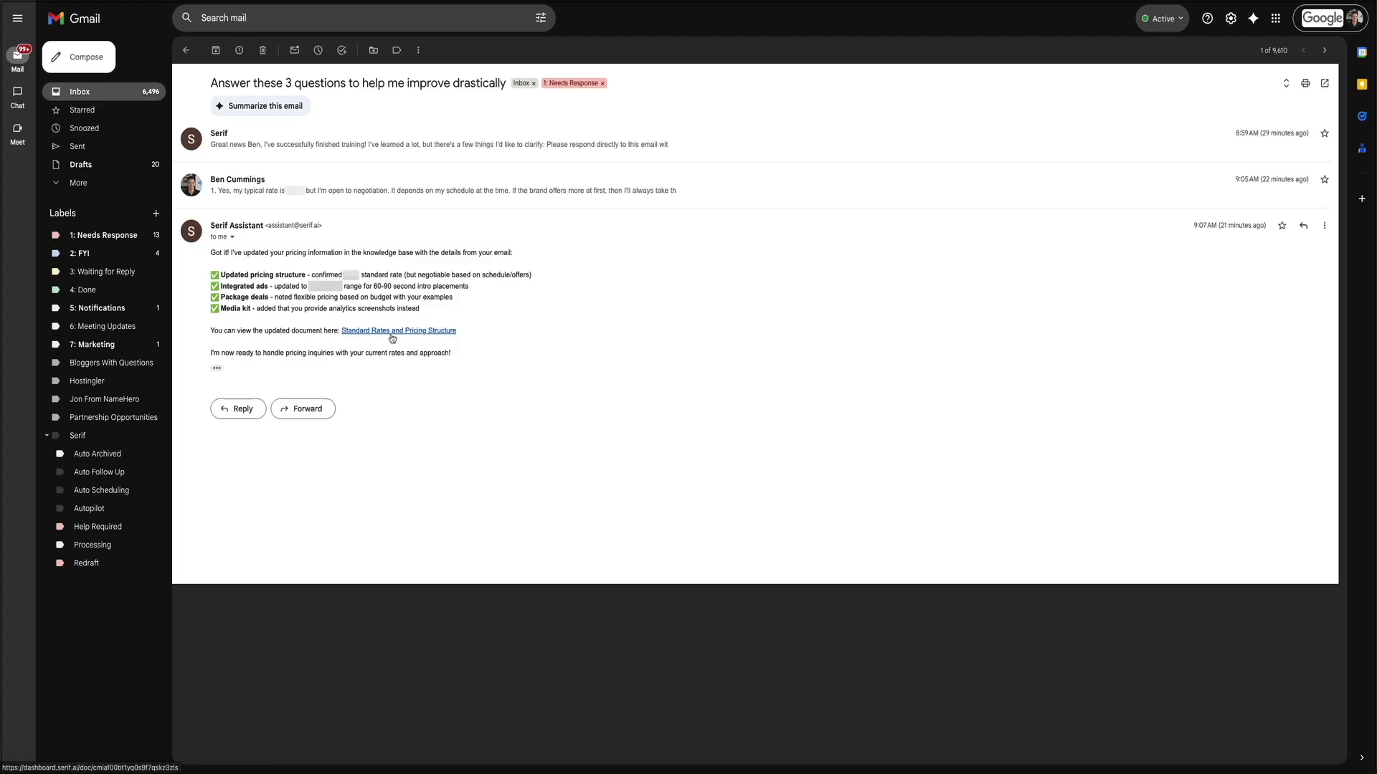
Step: Open the Standard Rates and Pricing Structure document linked in Serif's reply
click(392, 331)
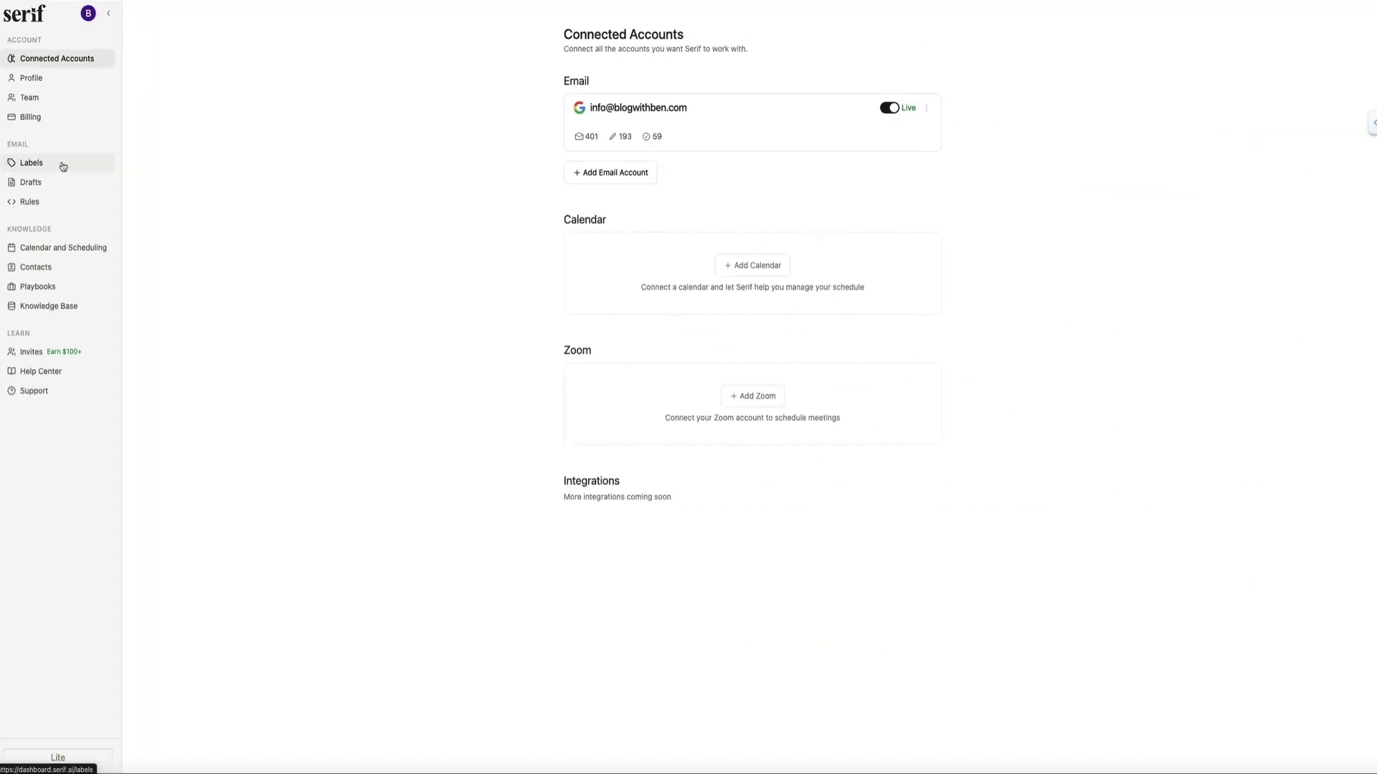
Step: On the Labels page, choose Create Smart Label for the Bloggers With Questions label
click(115, 284)
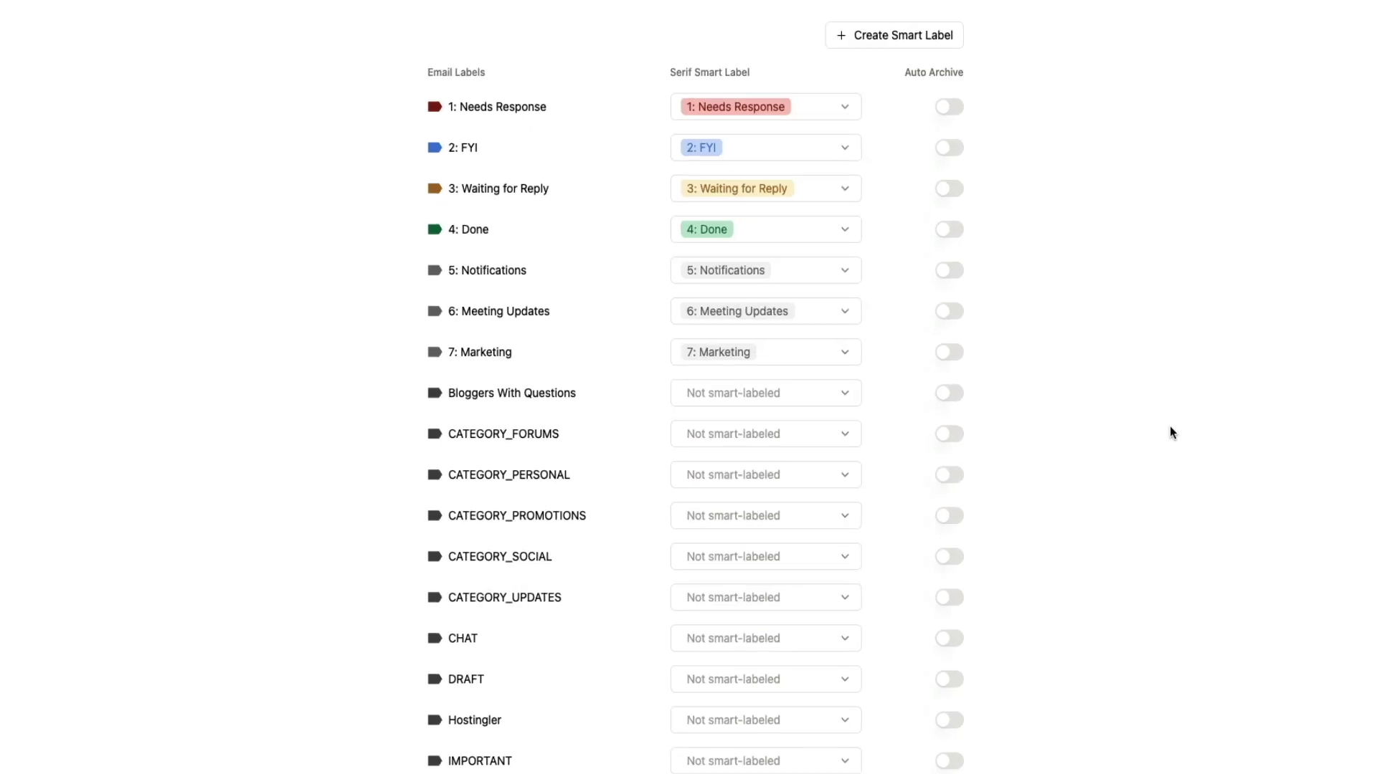
click(855, 401)
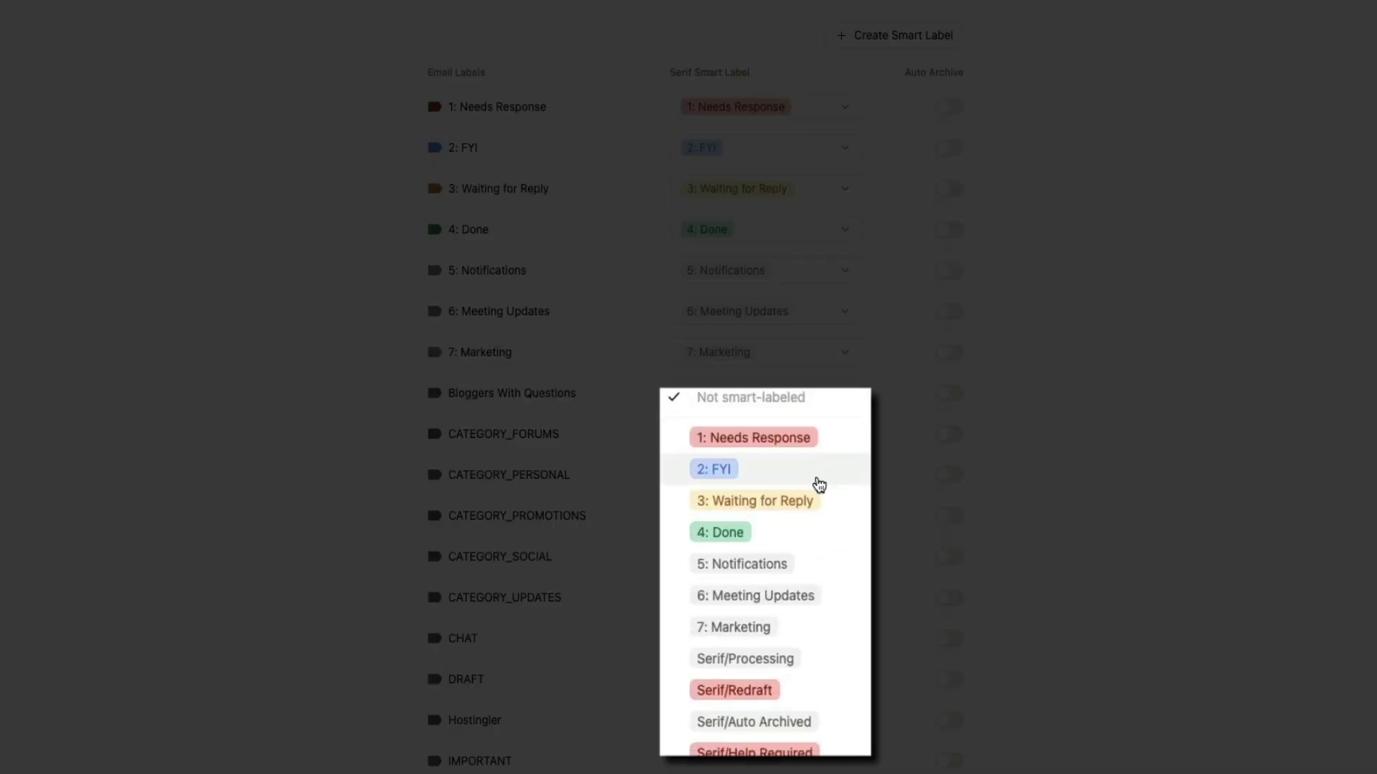
scroll(825, 482, down, 3)
scroll(811, 484, down, 2)
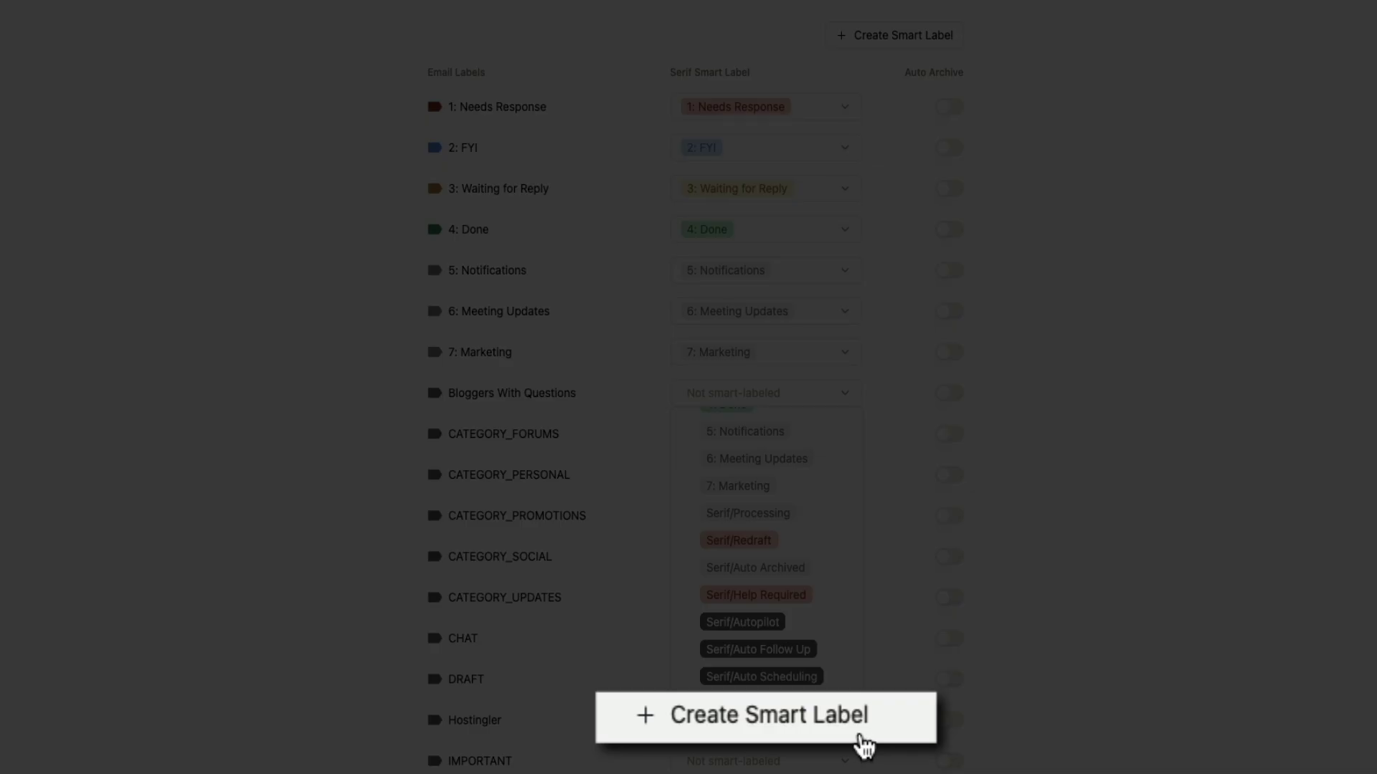
click(860, 735)
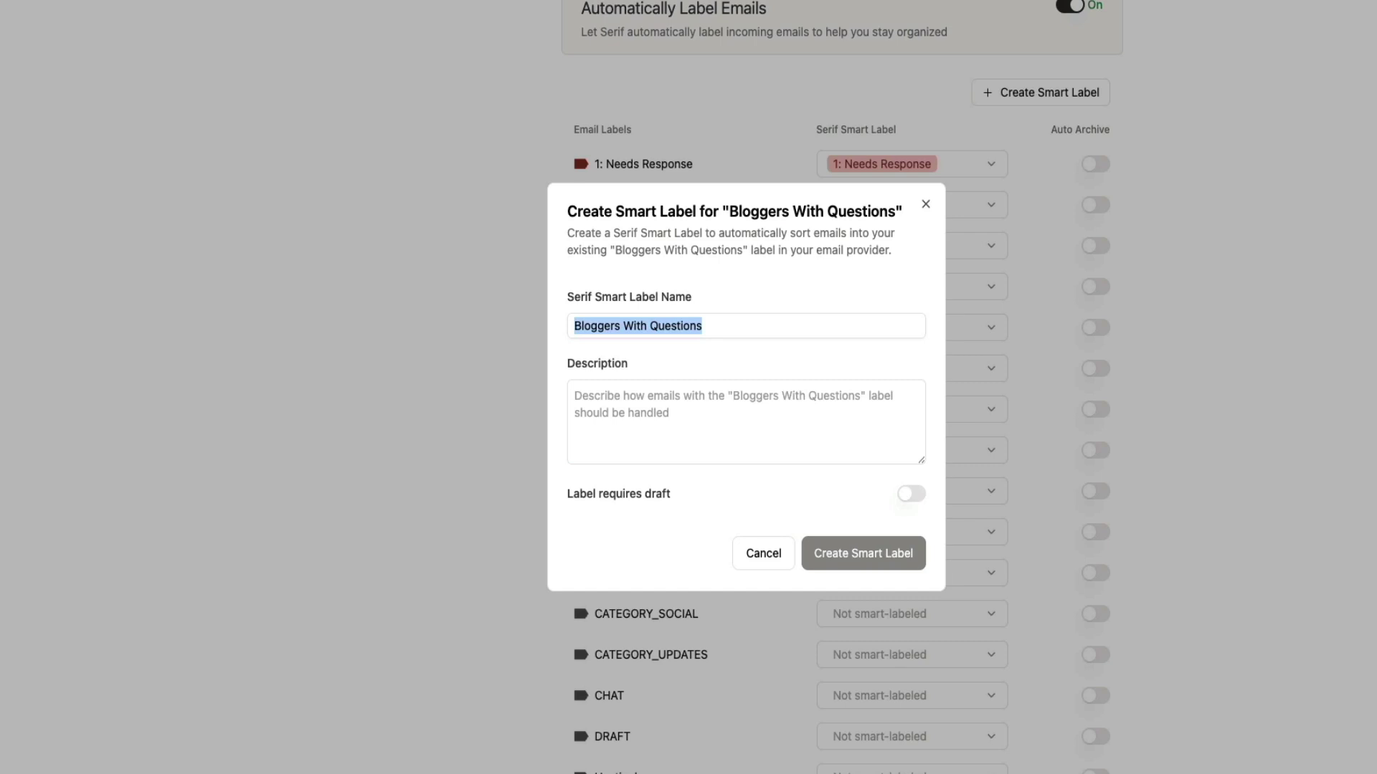
Step: Describe the label as 'Reply by answering their question about blogging.', require a draft, and save it
click(574, 396)
text(Reply by answer)
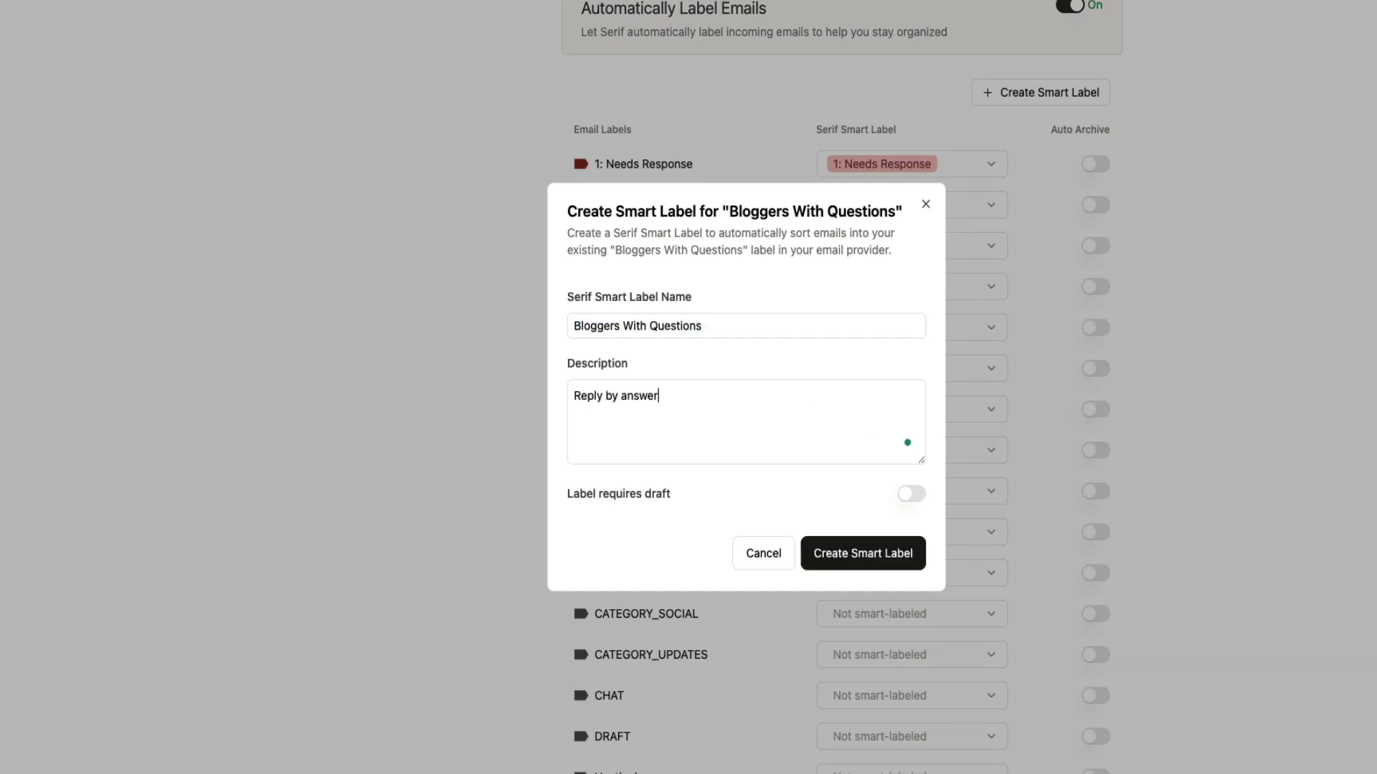
text(ing their question about blogging.)
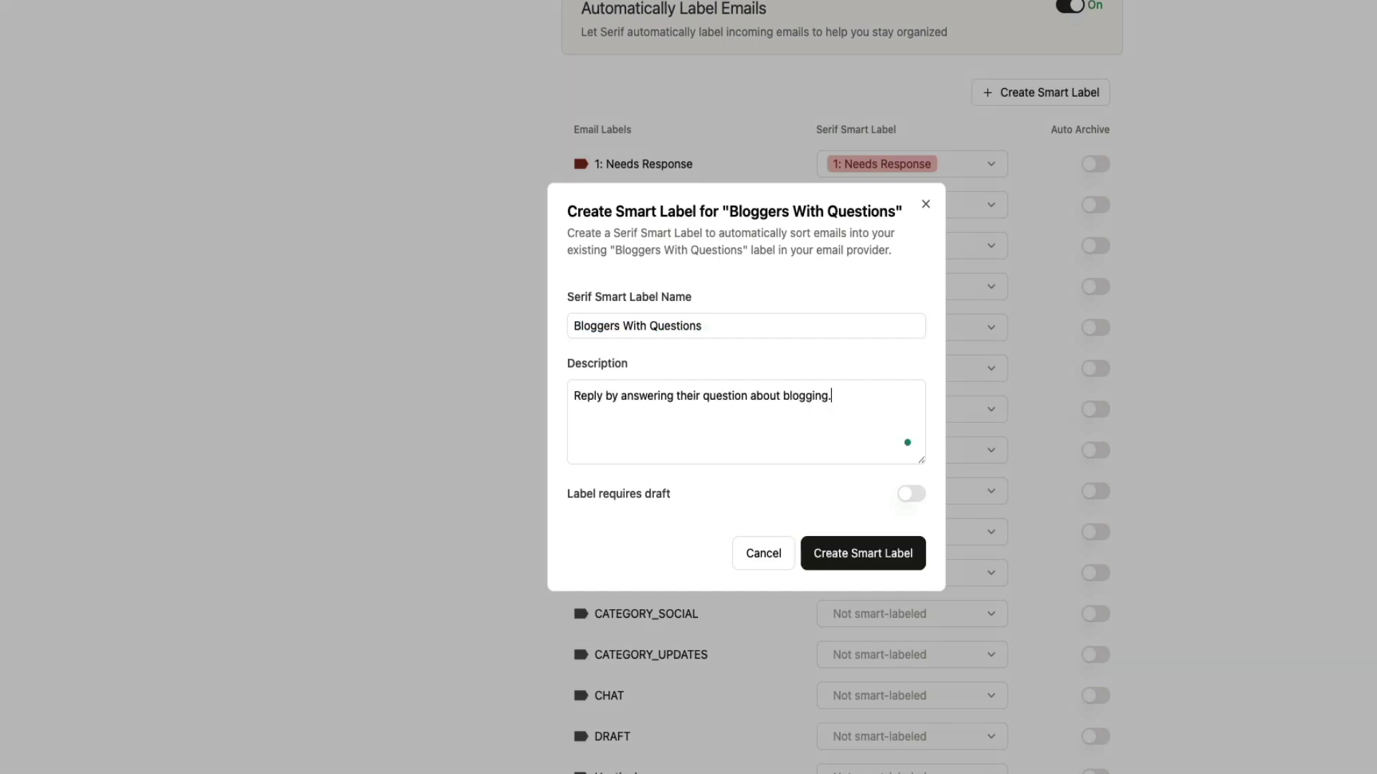
click(914, 496)
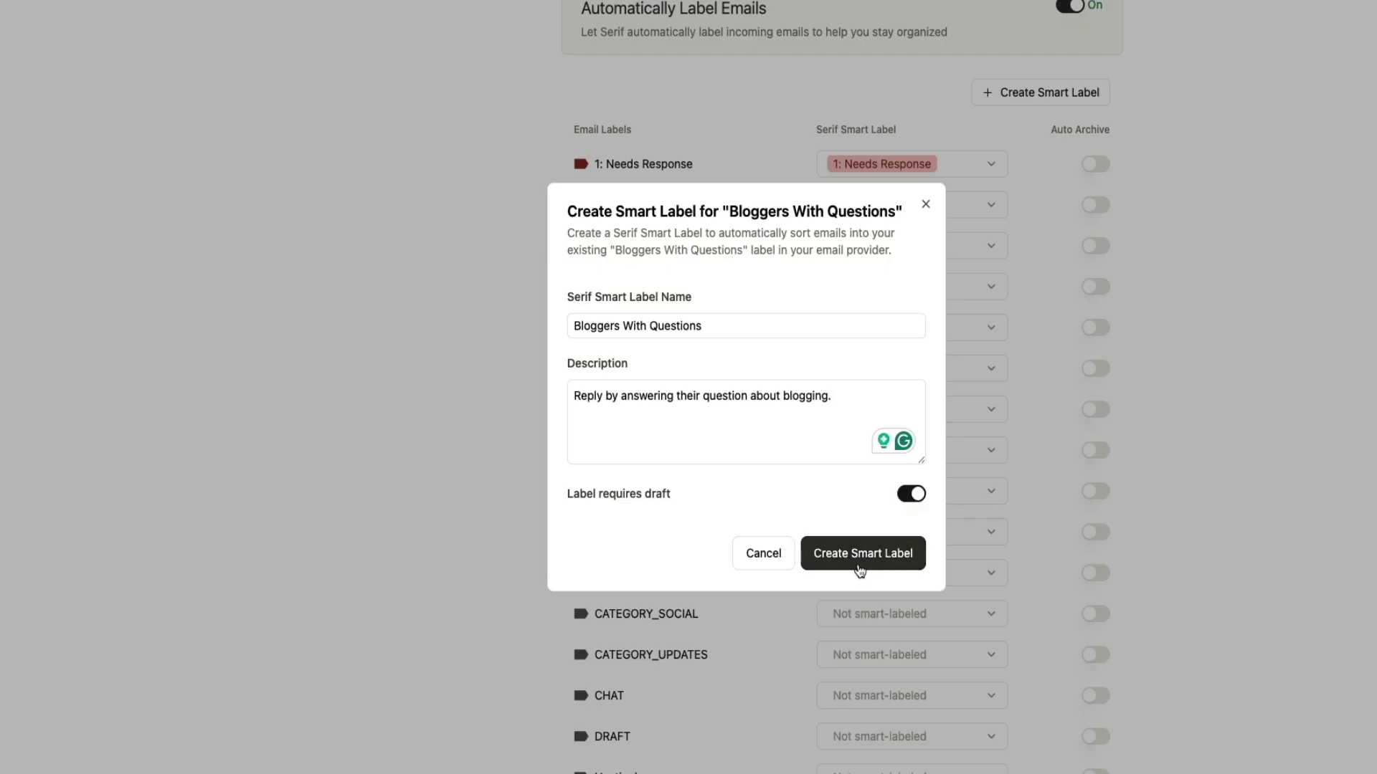
click(853, 568)
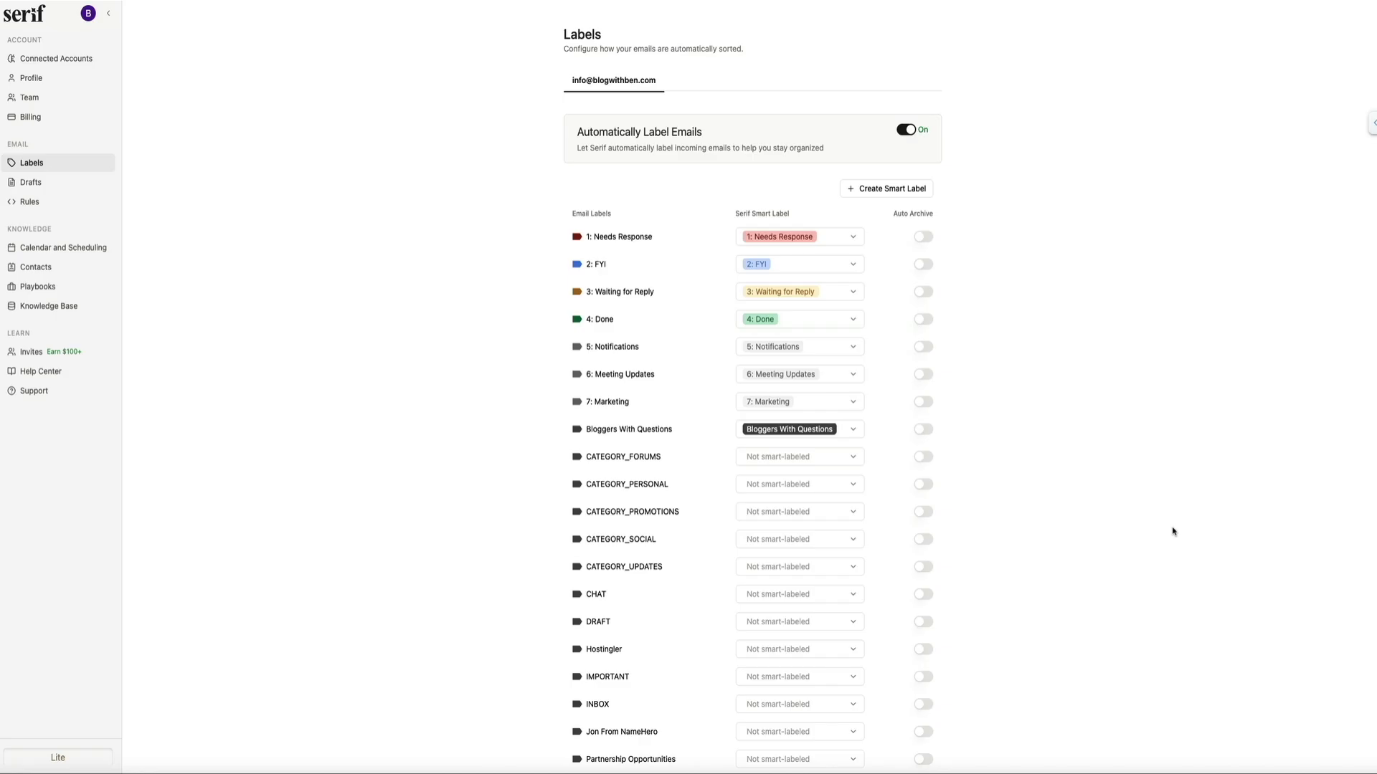
click(854, 433)
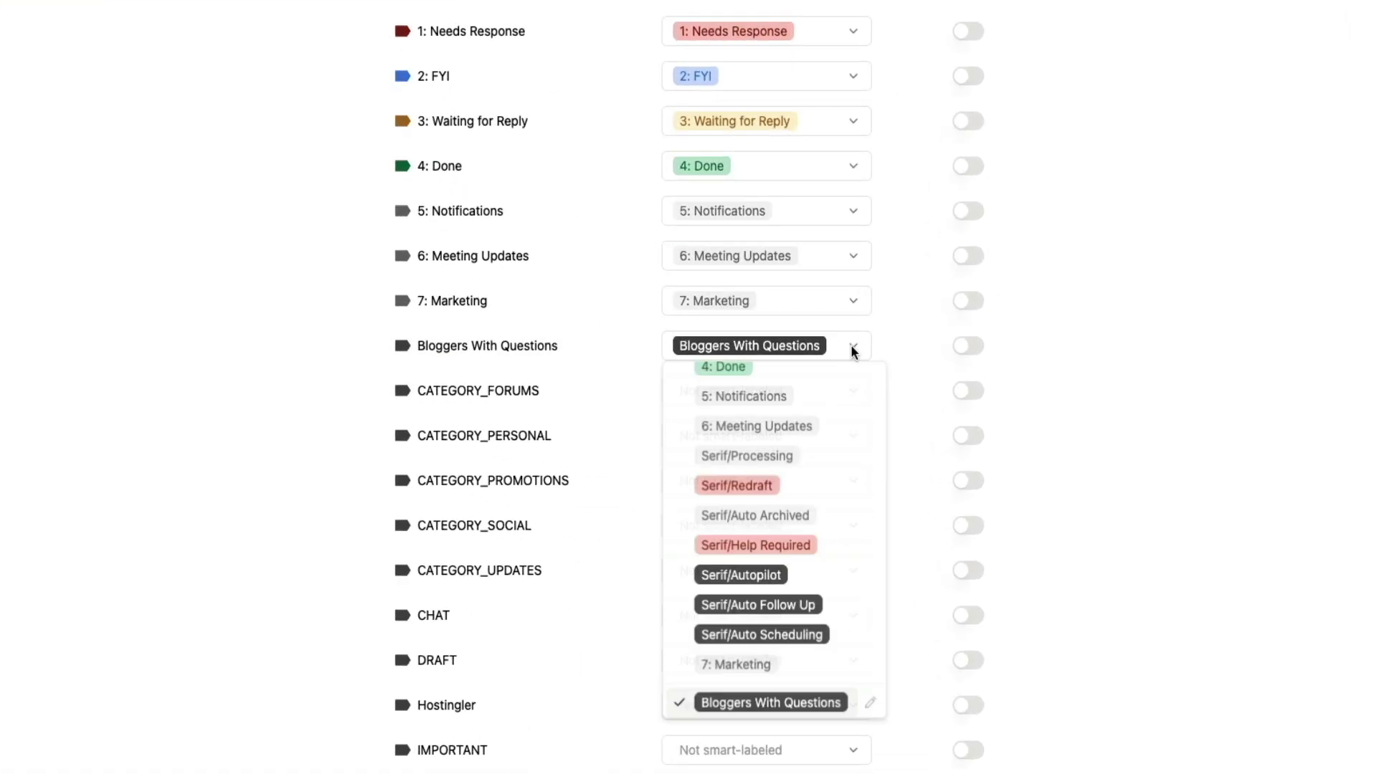
Step: Switch the Bloggers With Questions label's dropdown to Not smart-labeled
scroll(830, 452, up, 3)
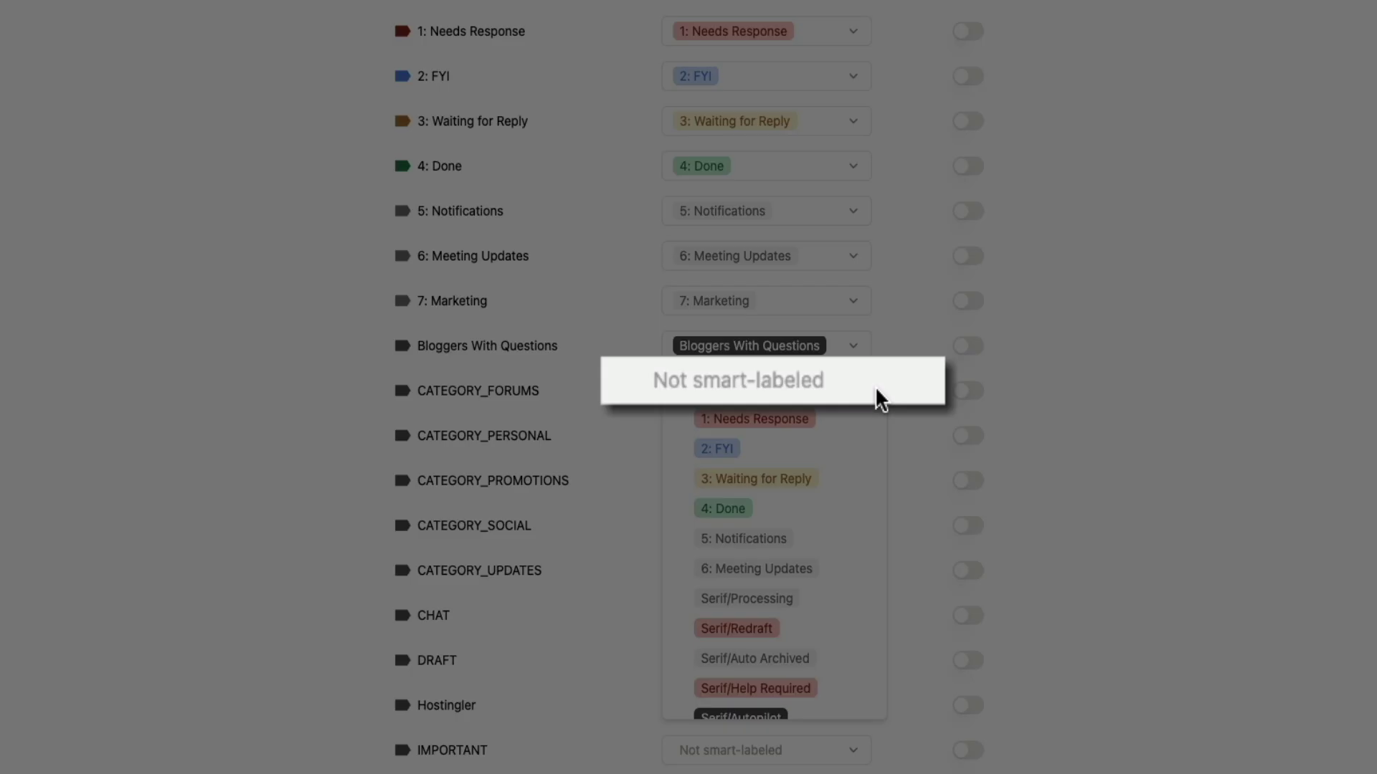
click(831, 389)
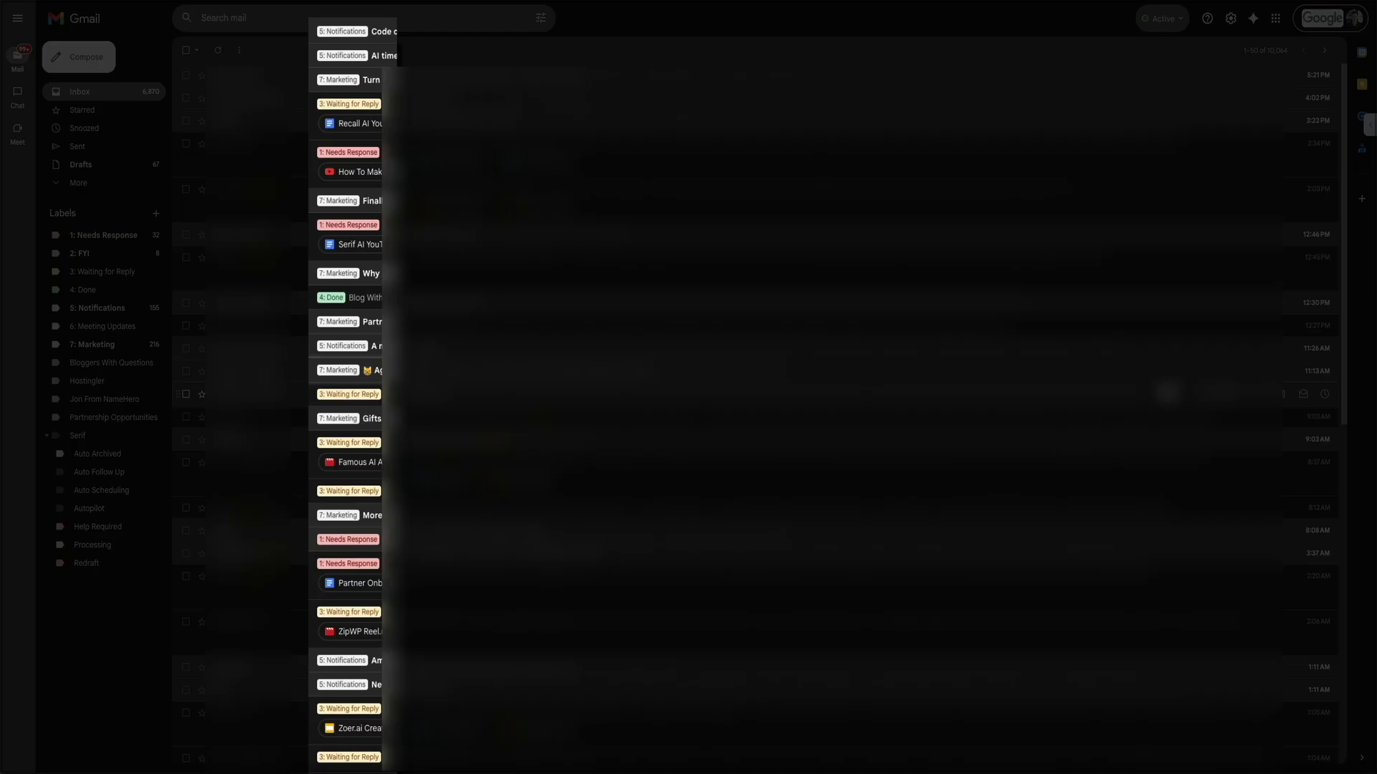
Step: Scroll down the inbox to review the Serif labels on each message
scroll(759, 413, down, 1)
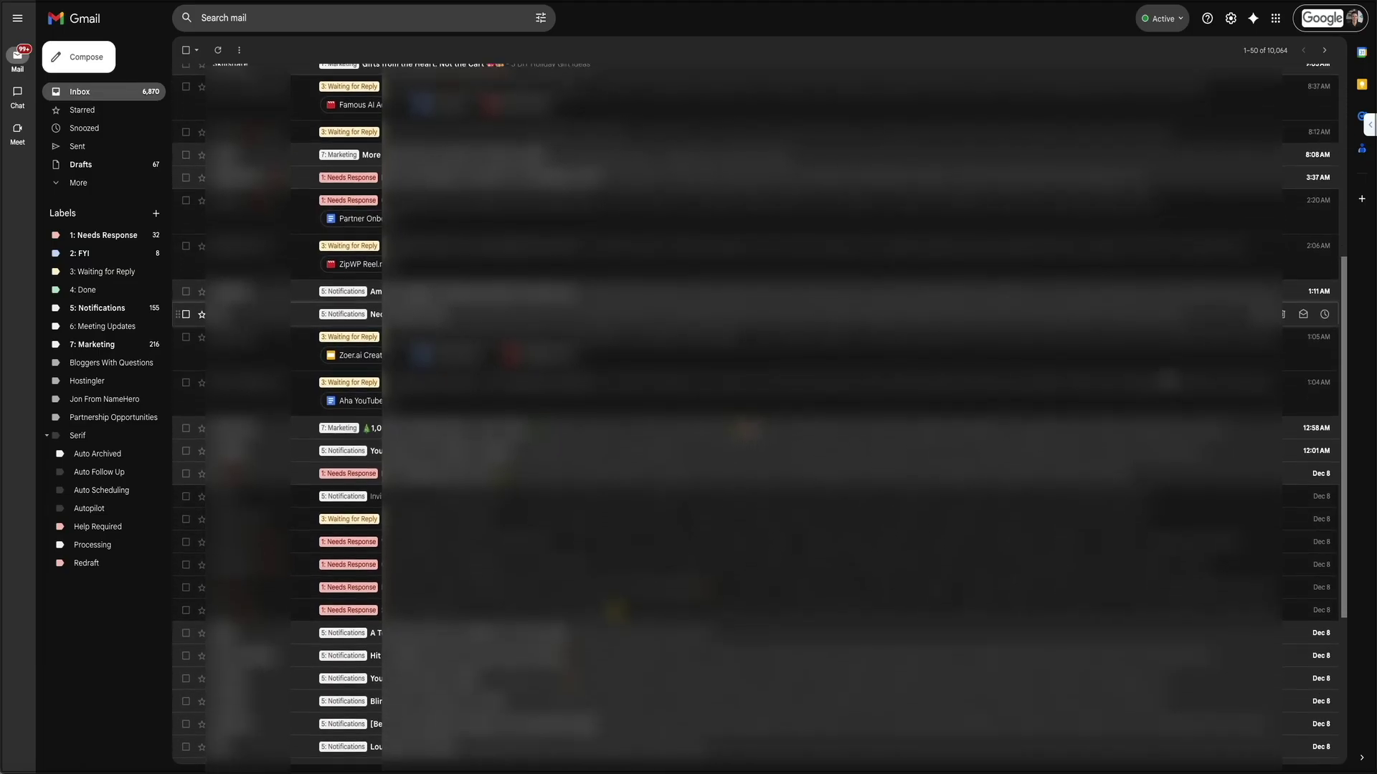
scroll(759, 372, down, 2)
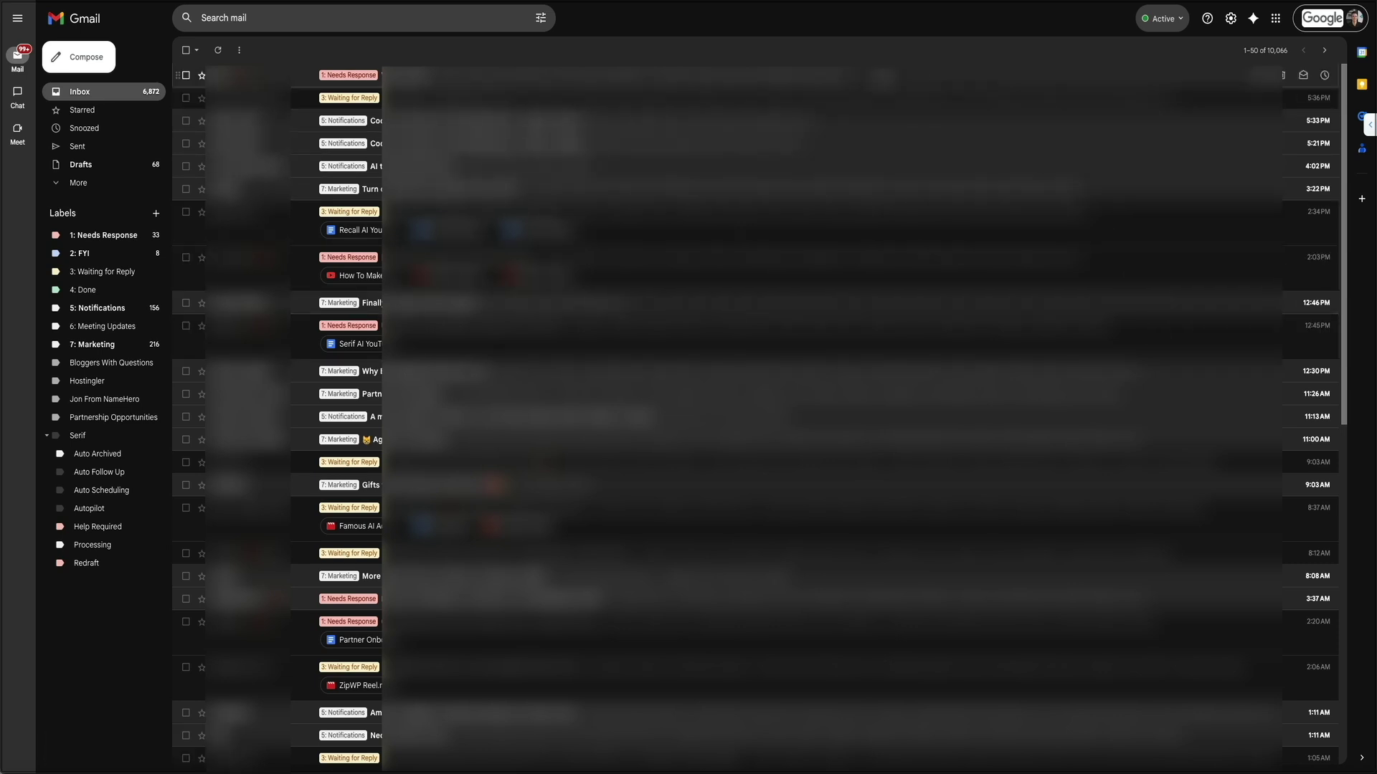
Step: Open the Video Collab email to view Serif's drafted reply
click(881, 75)
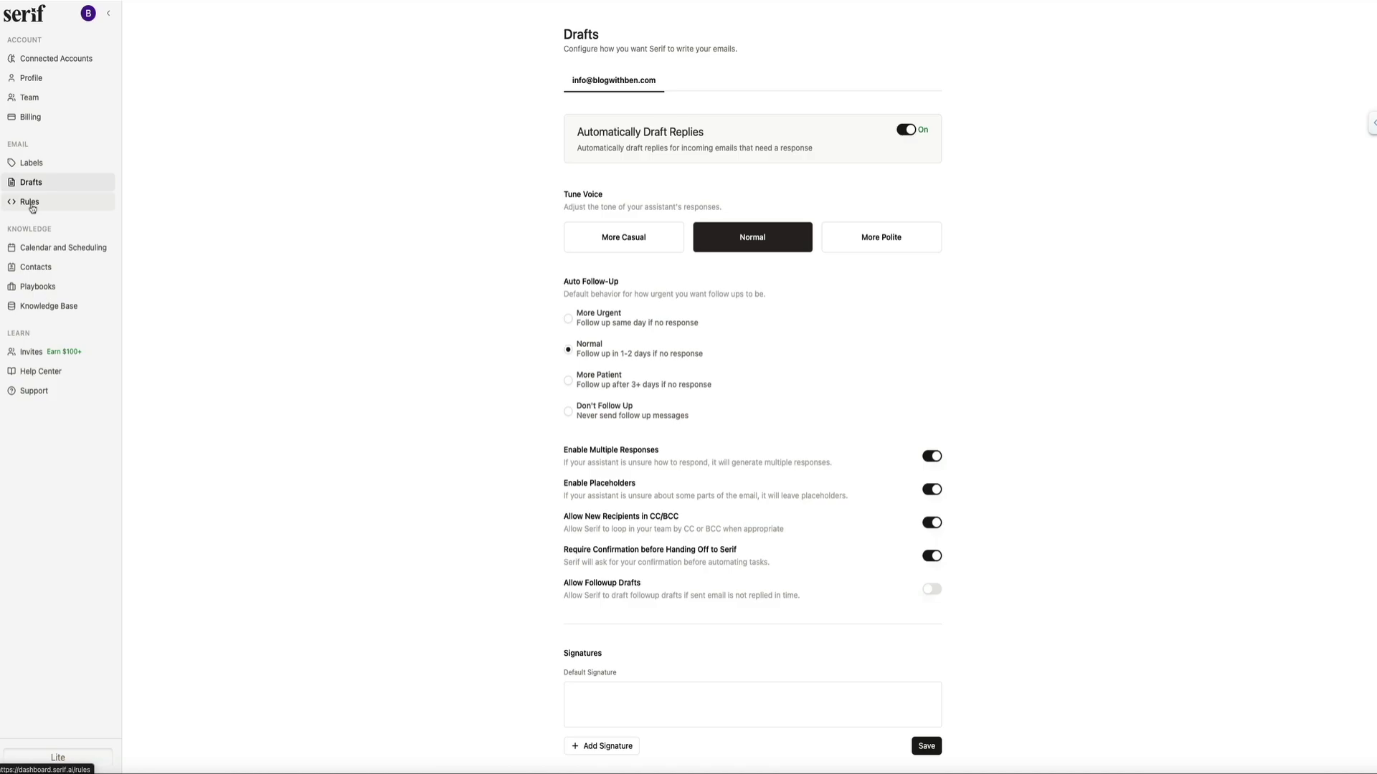
Step: Create the rule 'When an email comes from PayPal, mark it as Billing.'
click(59, 332)
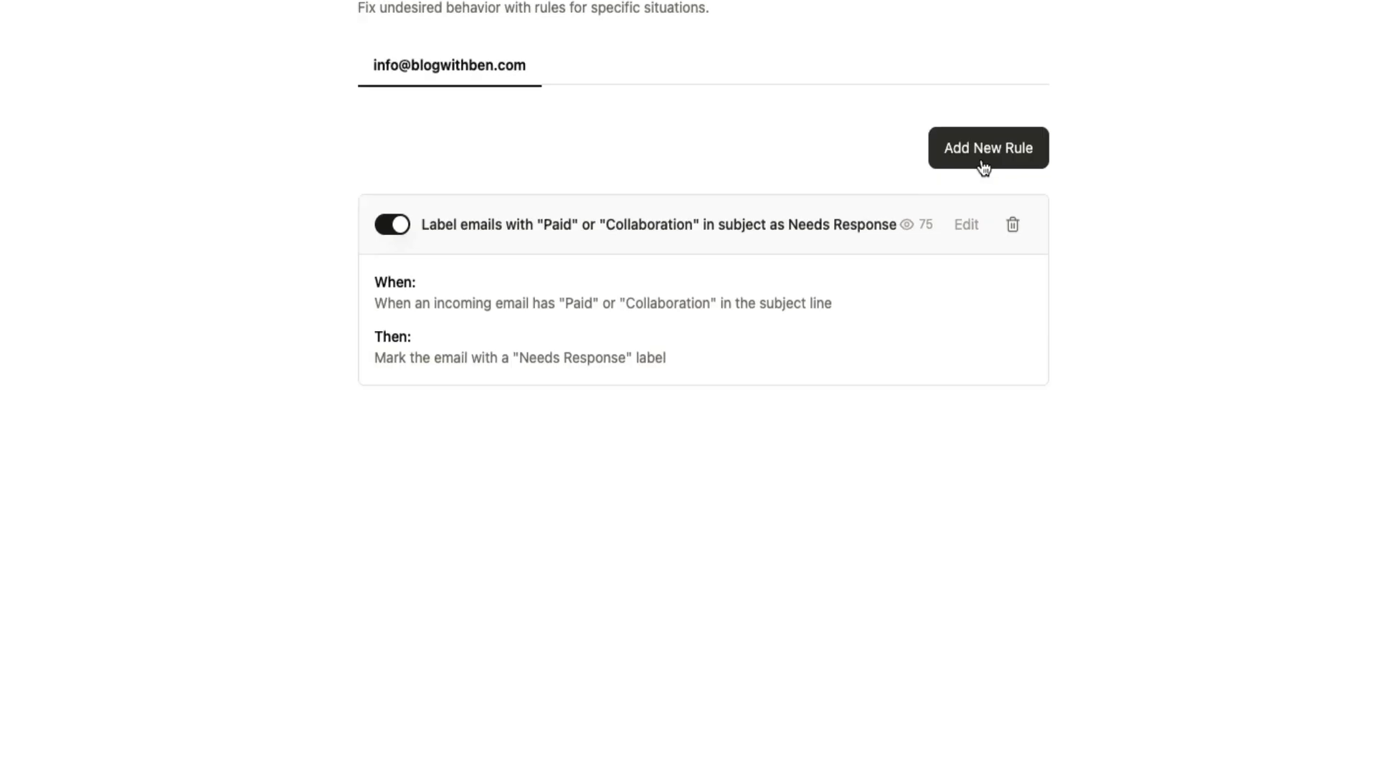
click(968, 254)
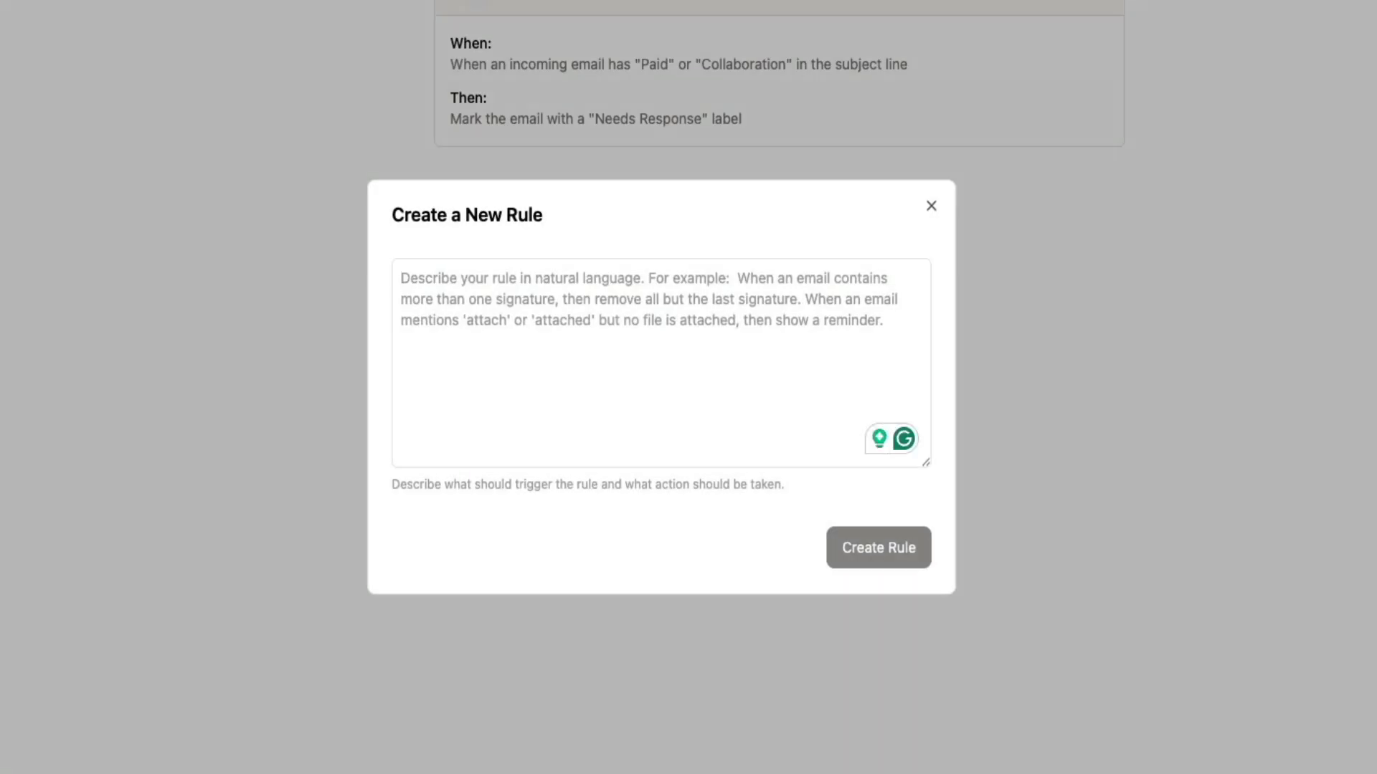
text(When an email comes from pay)
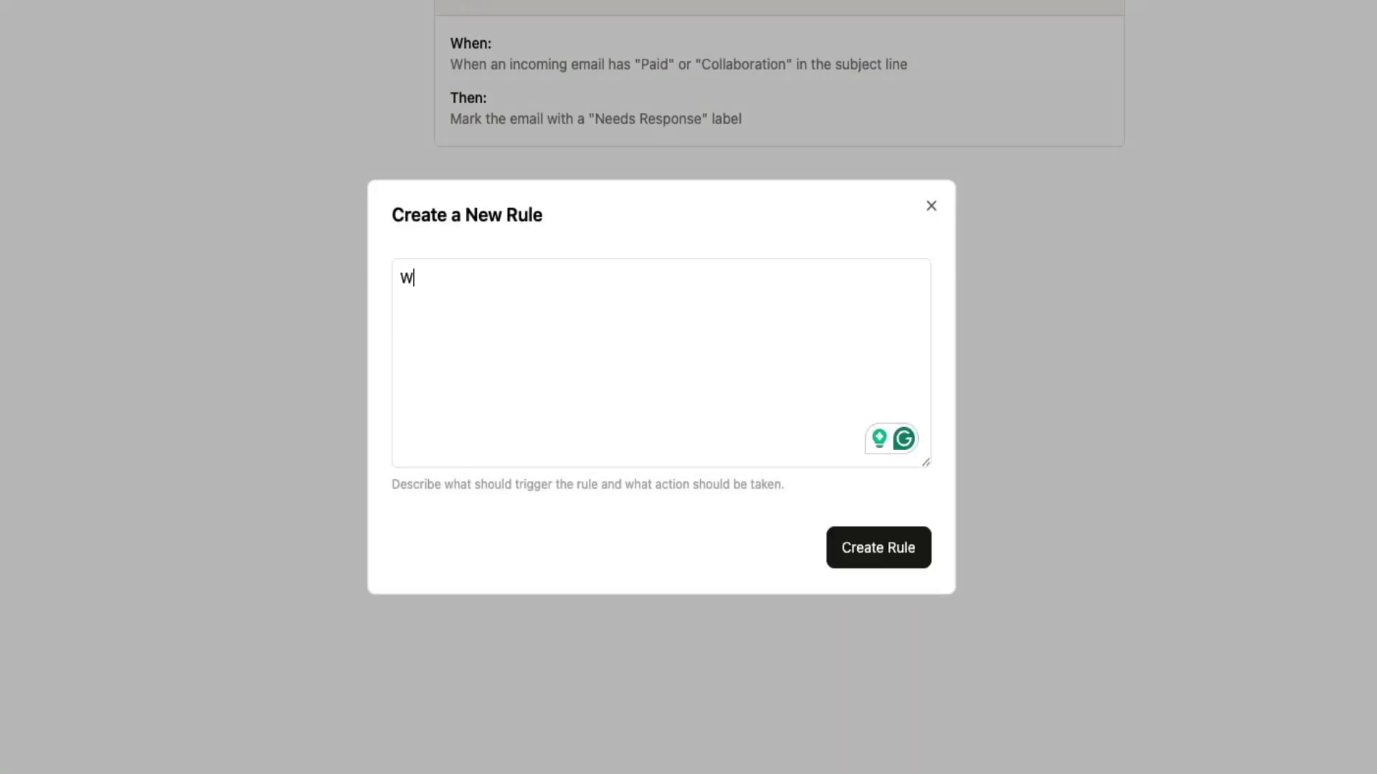
key(BackSpace)
key(BackSpace)
key(BackSpace)
text(PayPal)
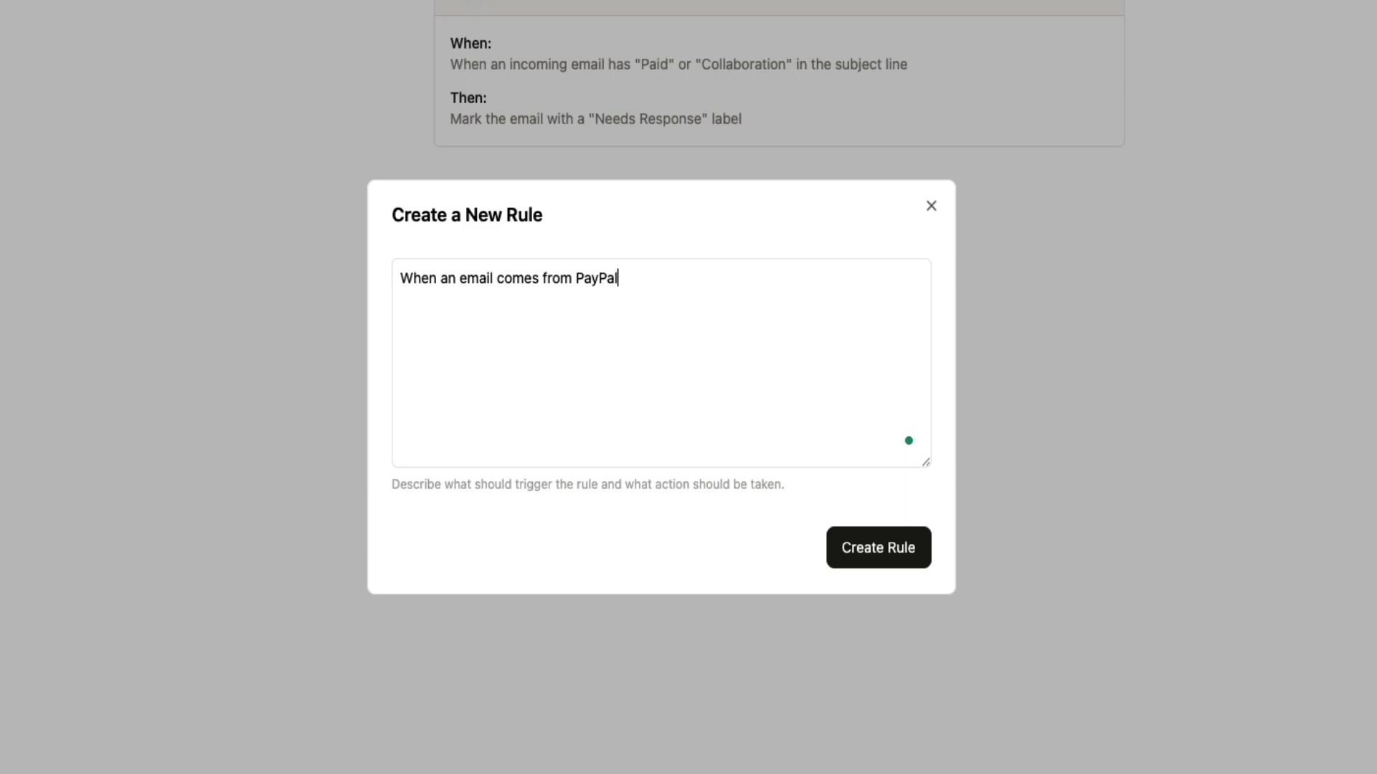
text(, mark it as Billing.)
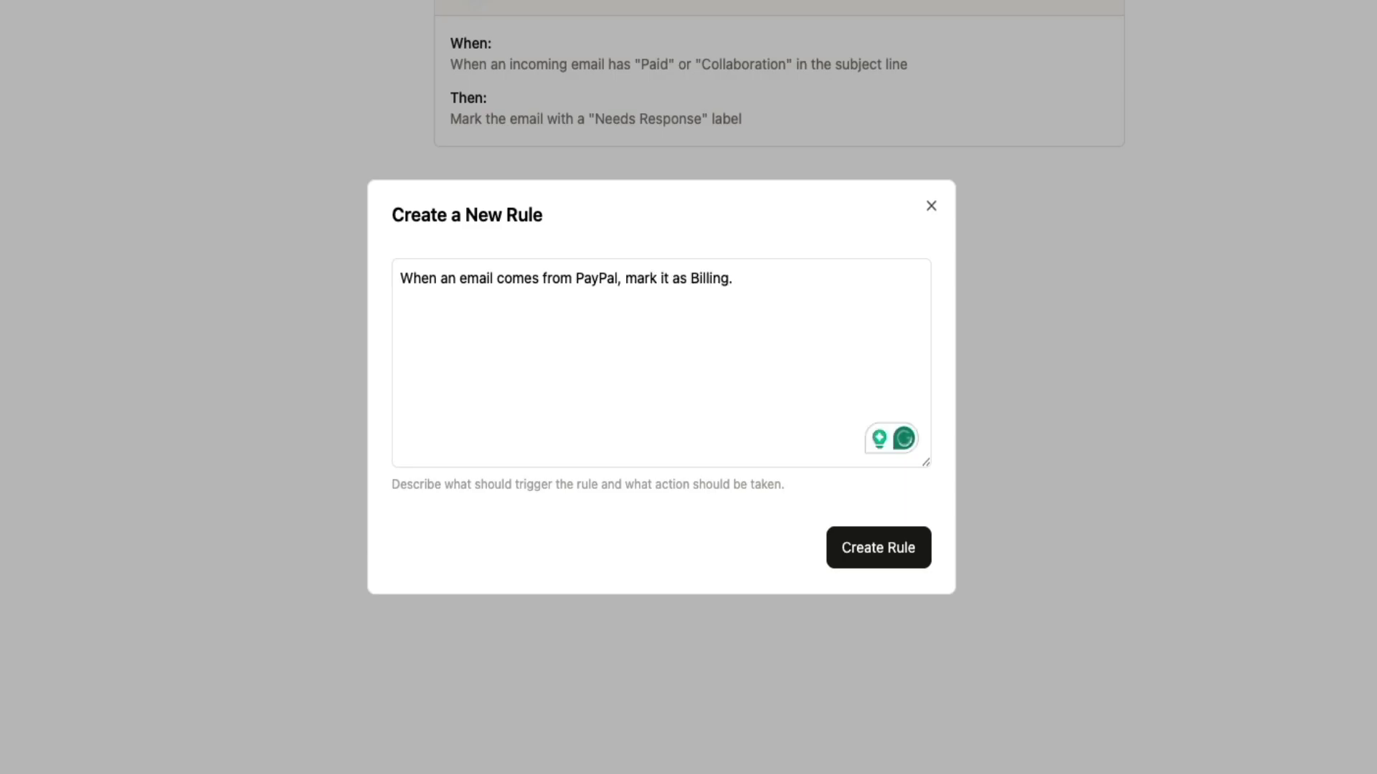
click(889, 562)
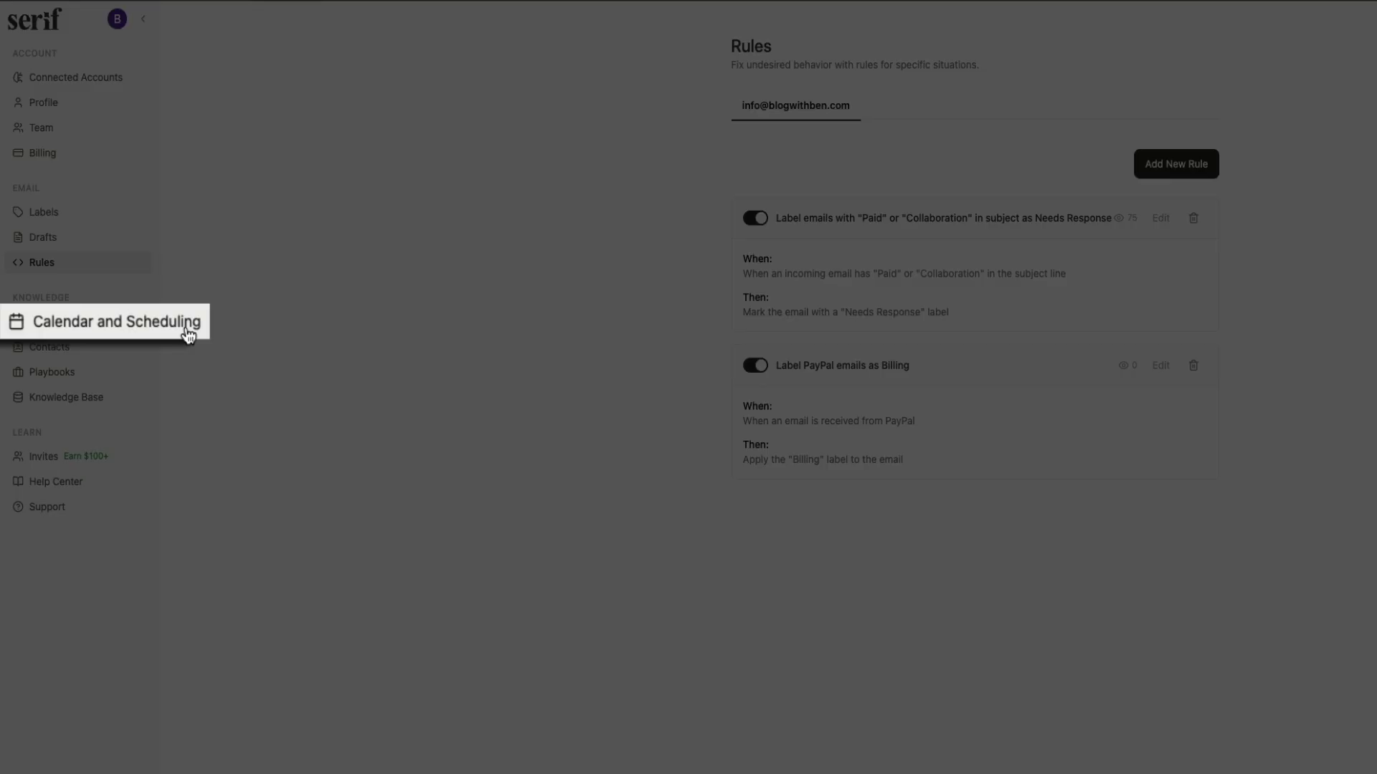
Step: Open calendar preferences and view Availability: Monday–Friday 9:00 AM–5:00 PM, weekends unavailable
click(196, 486)
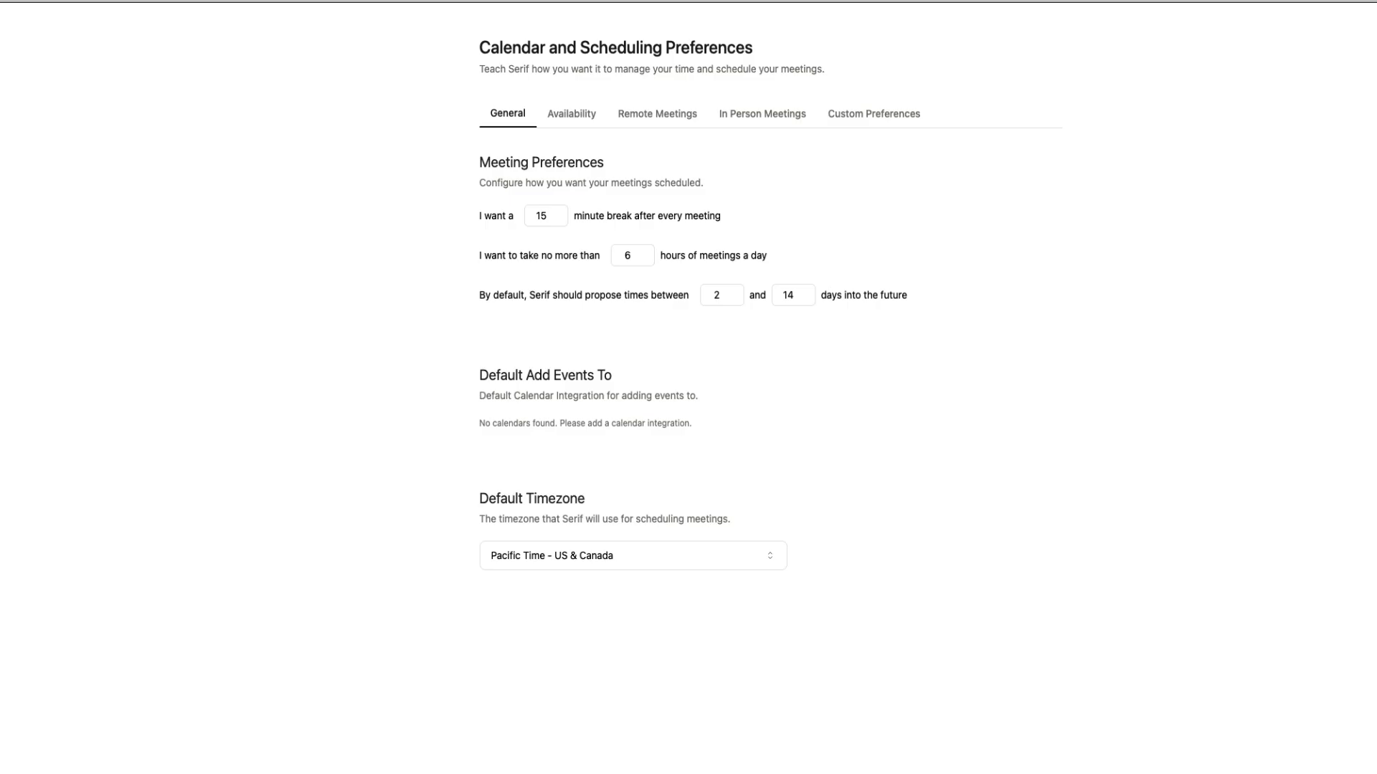
click(570, 122)
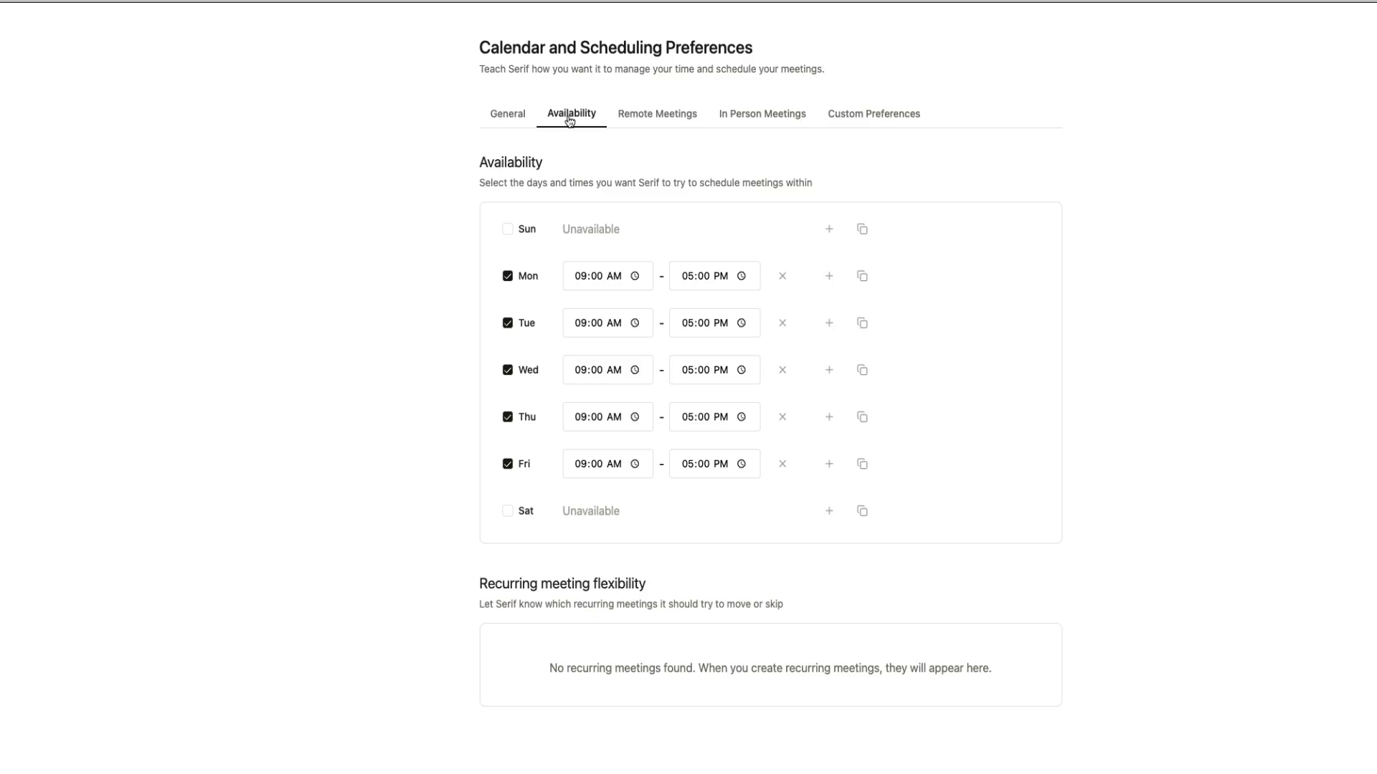
Step: Review remote meeting defaults, then in-person defaults: 40-minute meetings, 35 minutes travel
click(653, 123)
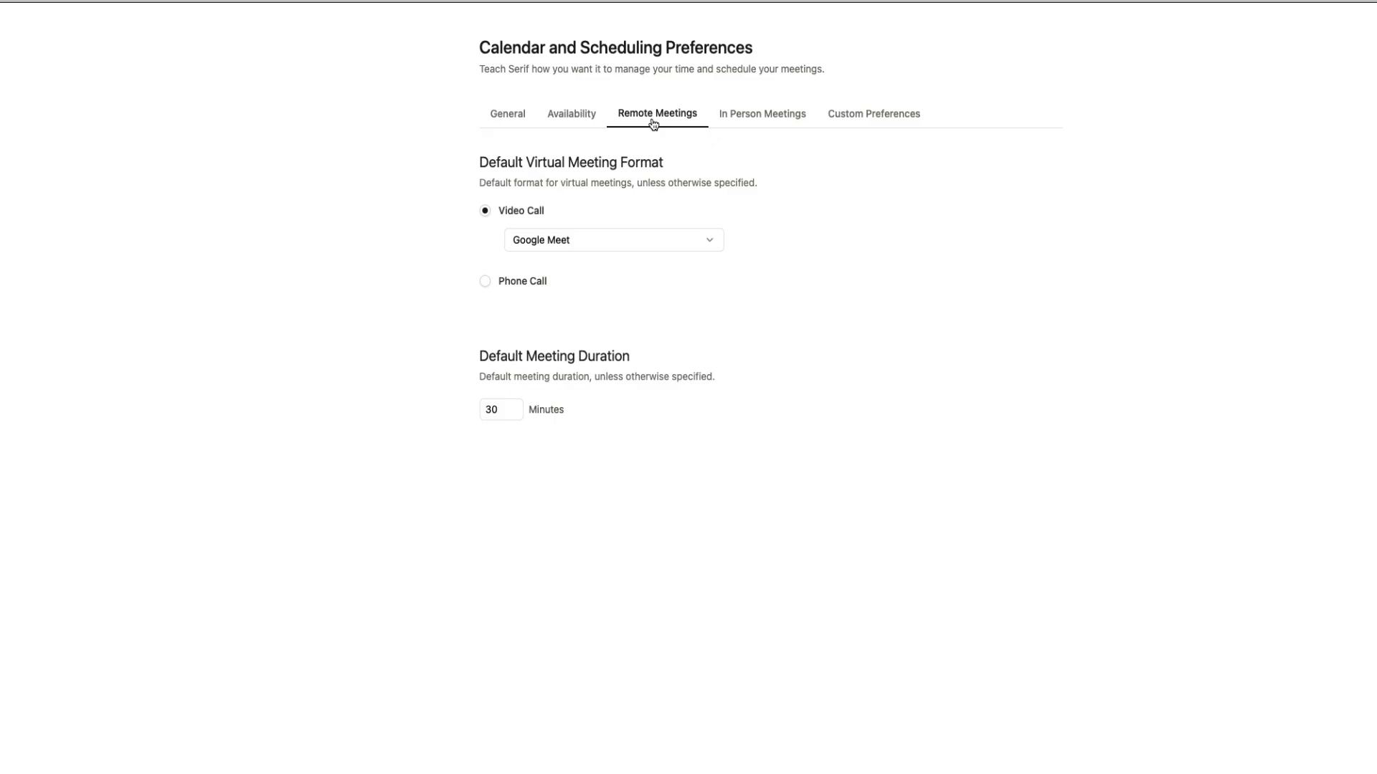
click(766, 122)
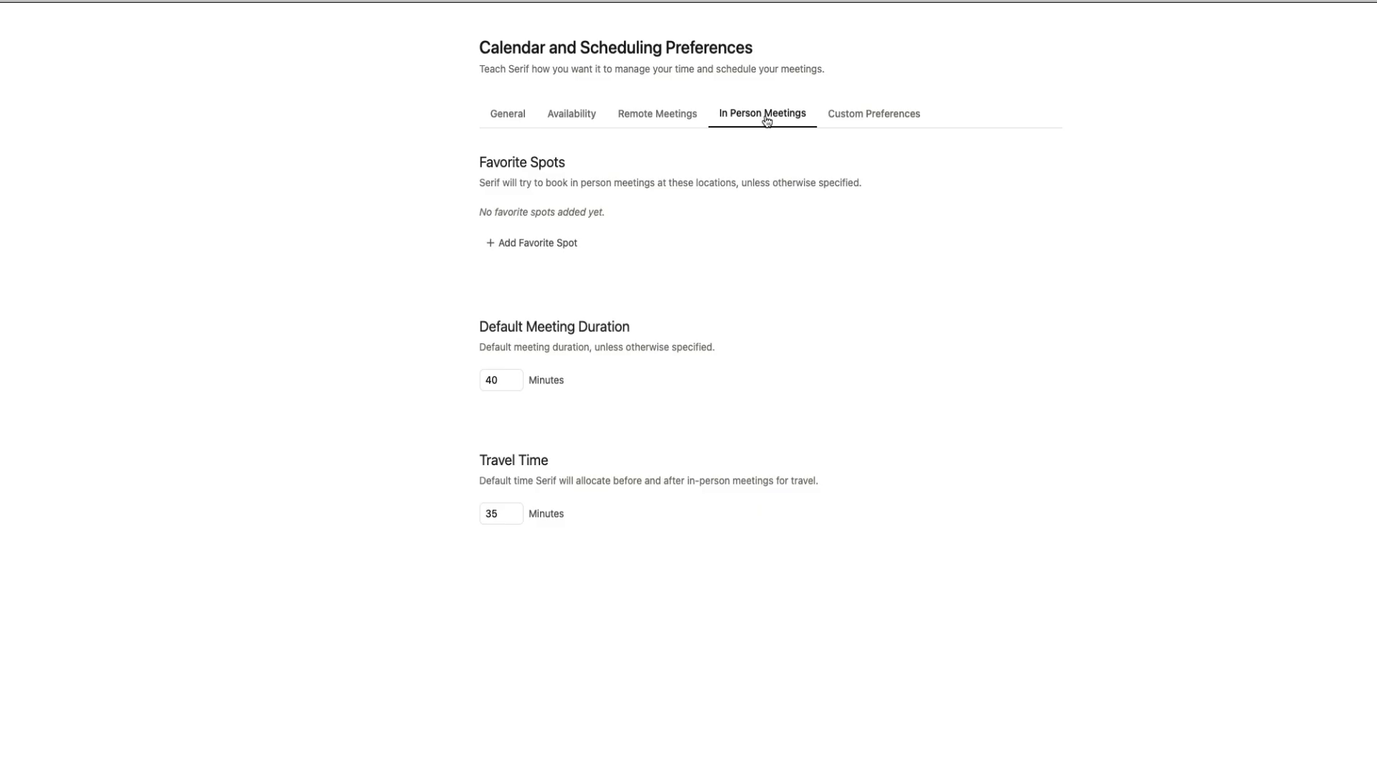
Step: Switch to the Custom Preferences tab, which has no custom preferences yet
click(877, 119)
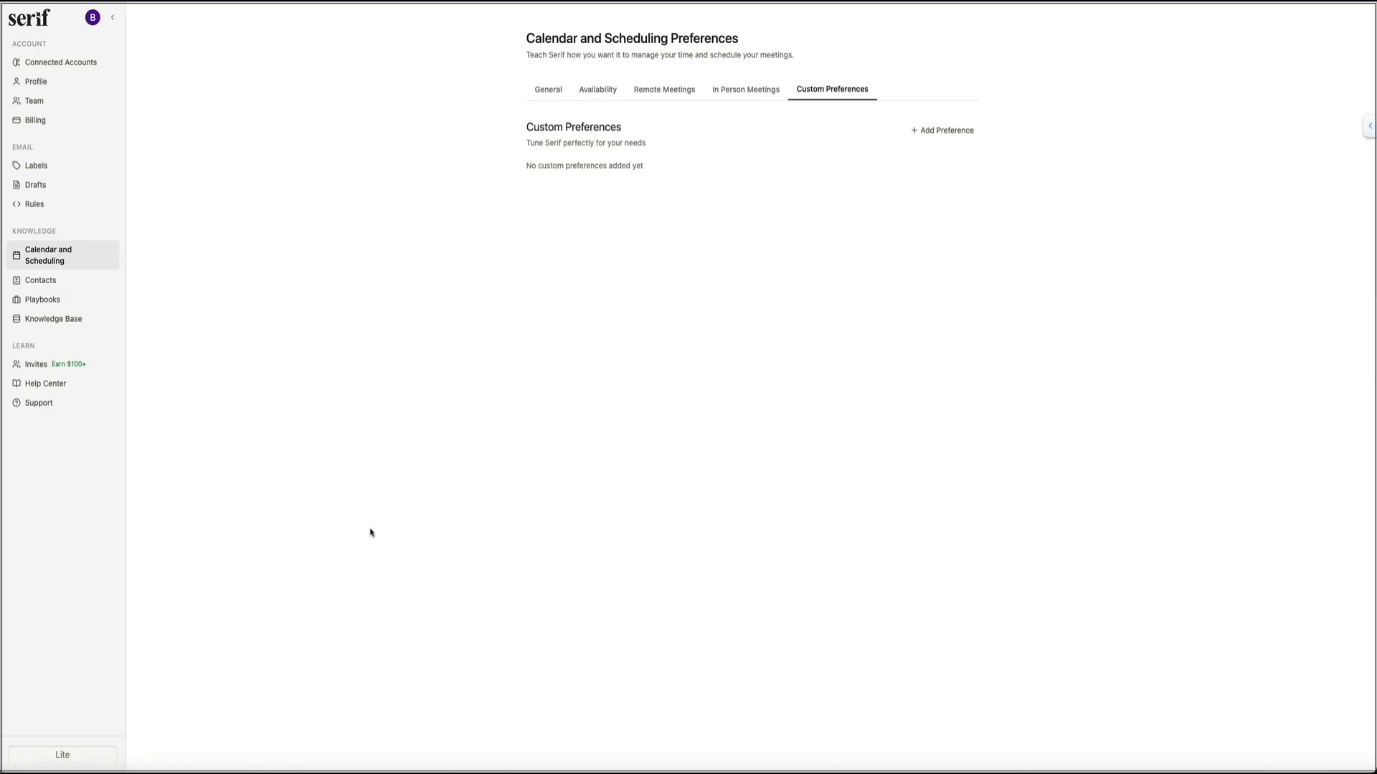
Step: Open Playbooks, read the Responding to Paid Collaboration Inquiries playbook, then close it
click(66, 302)
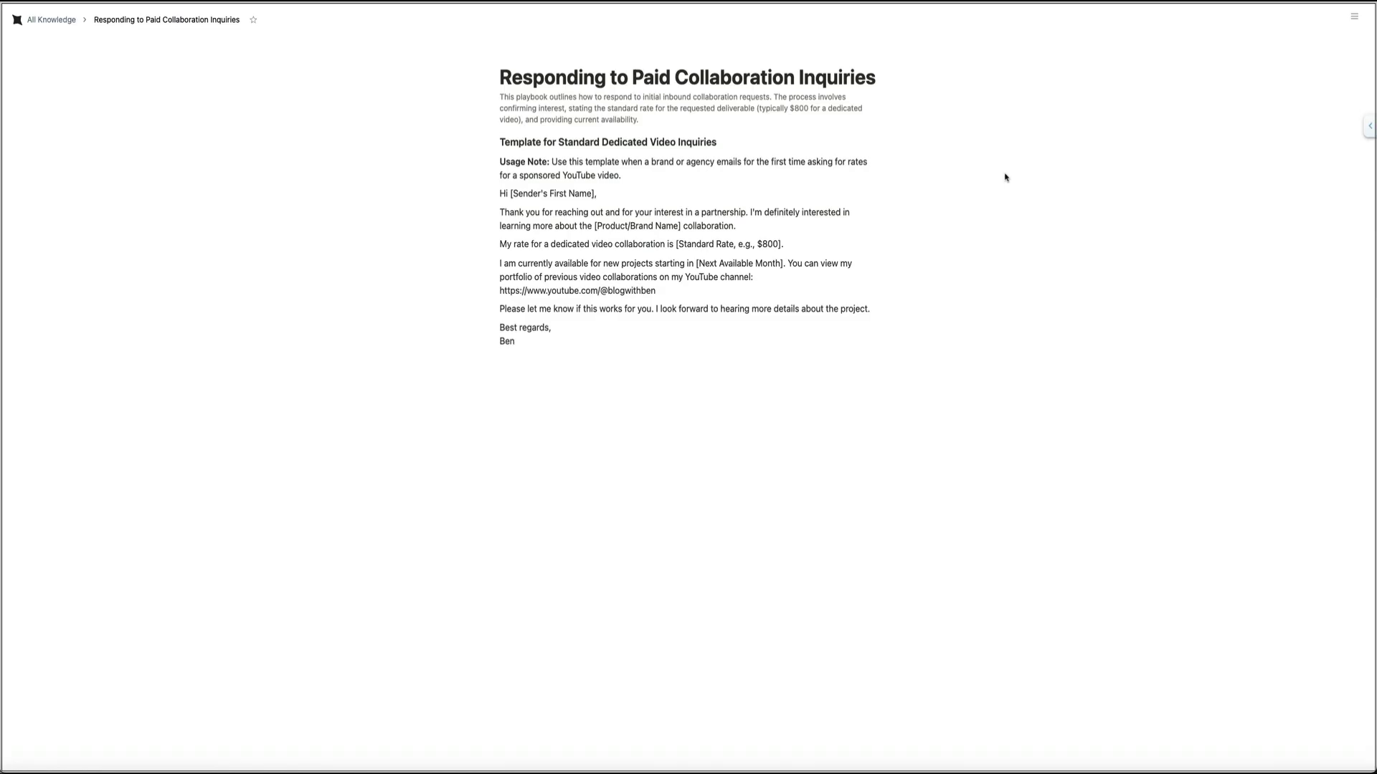
key(Escape)
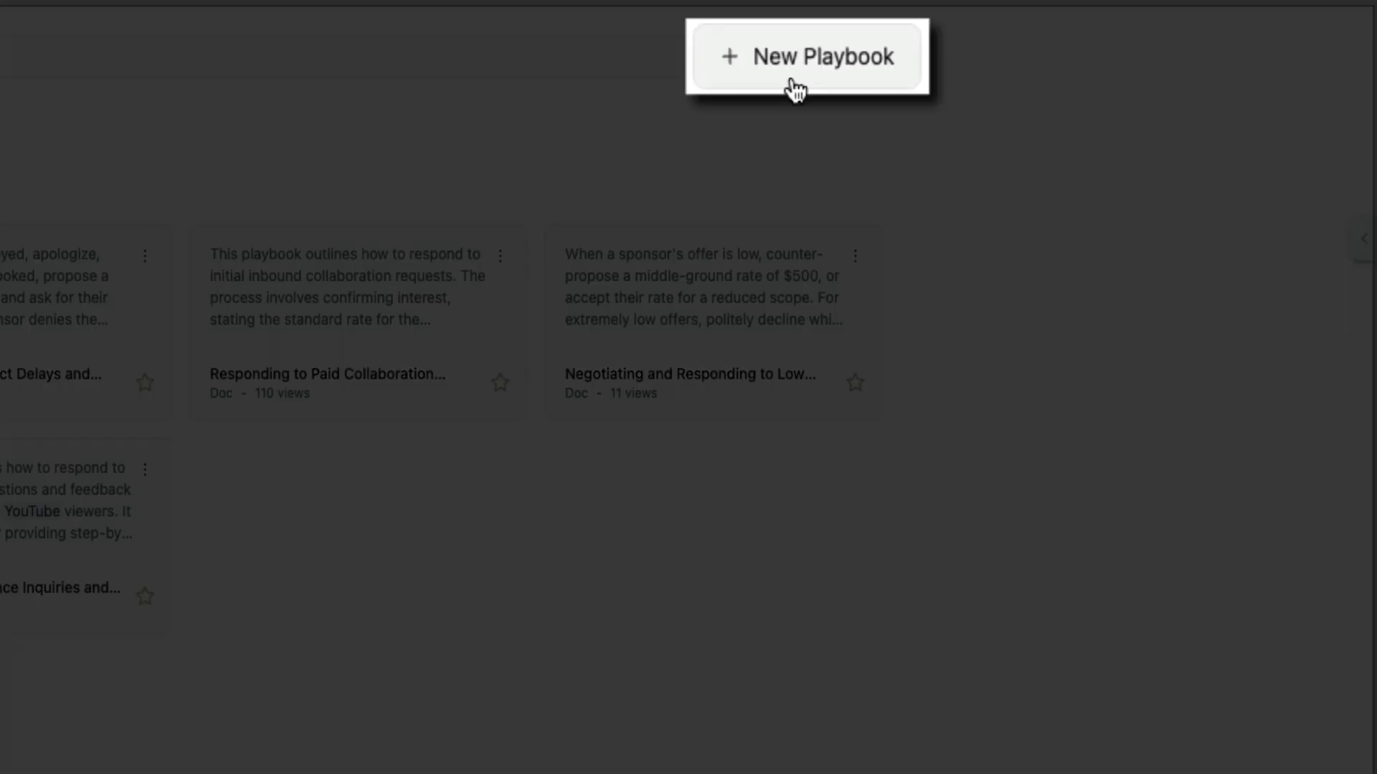
Step: Start a new playbook, then dismiss the Create New Playbook dialog without creating one
click(796, 90)
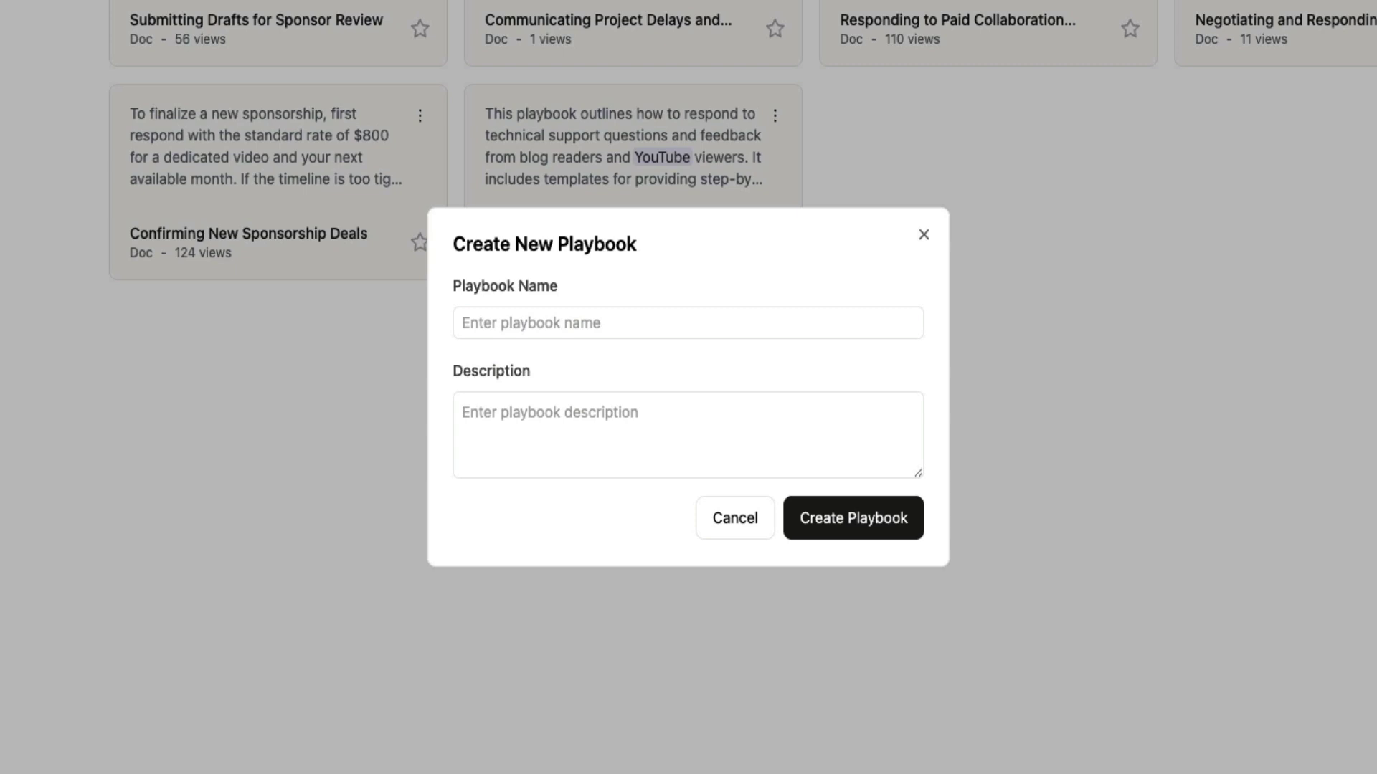
click(924, 234)
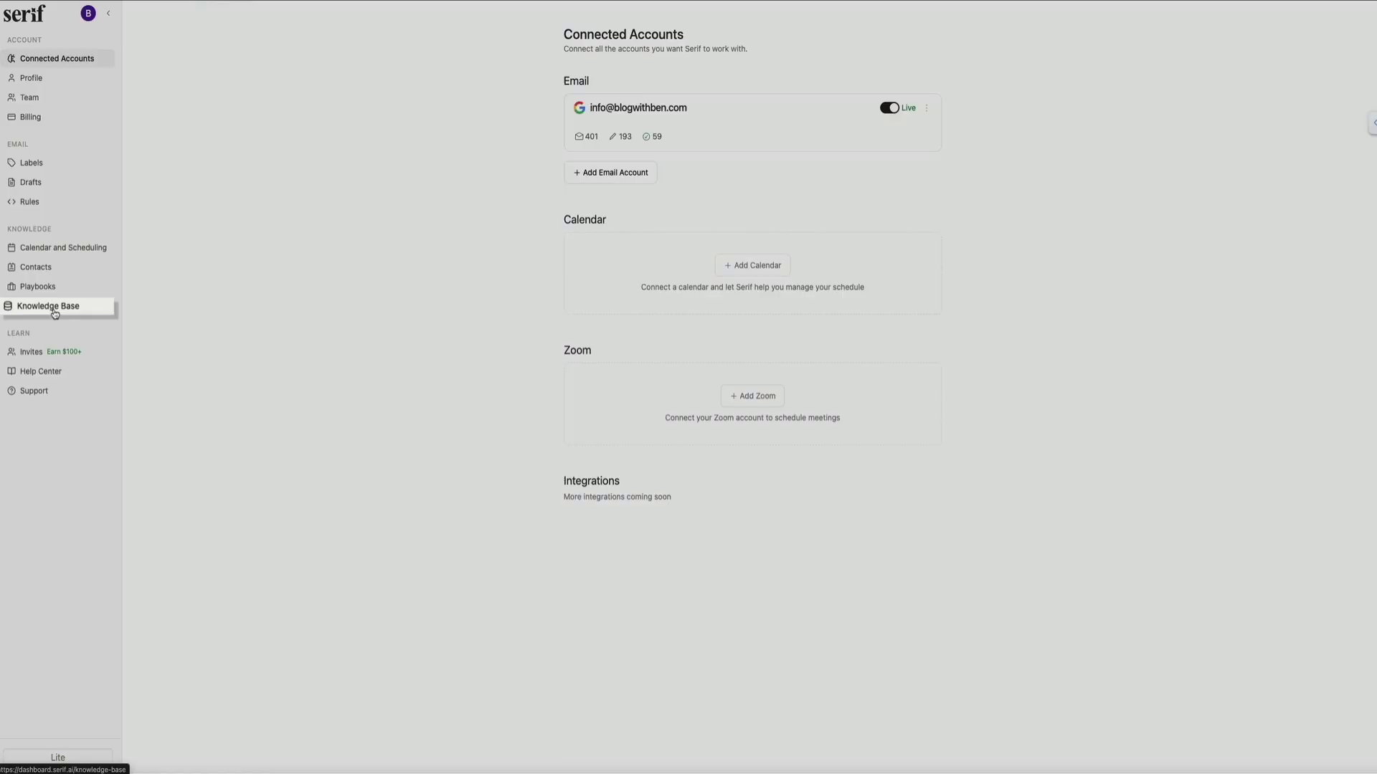
Step: Go to the Knowledge Base and open the inbox account's special folder
click(173, 314)
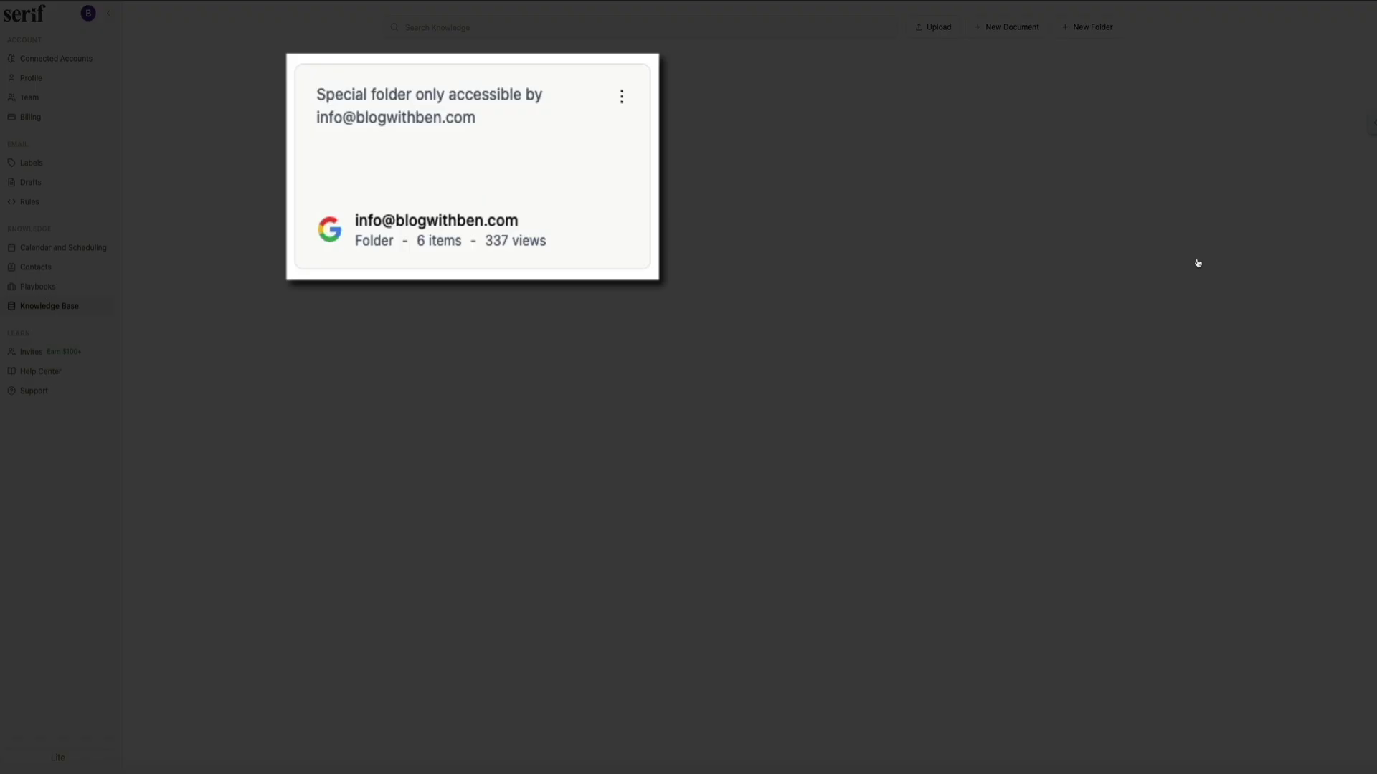
click(507, 176)
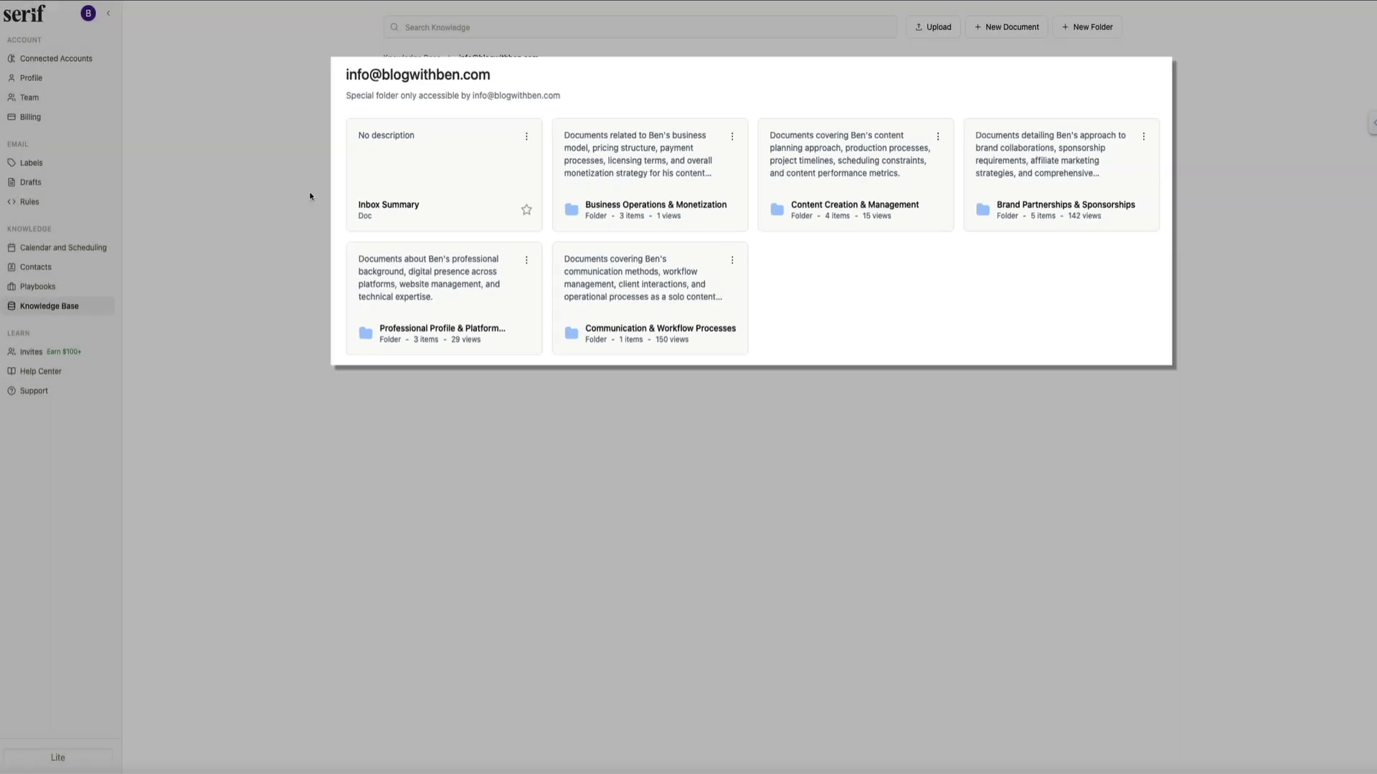
Step: Open Brand Partnerships & Sponsorships and read through the sponsorship and monetization overview doc
click(1119, 172)
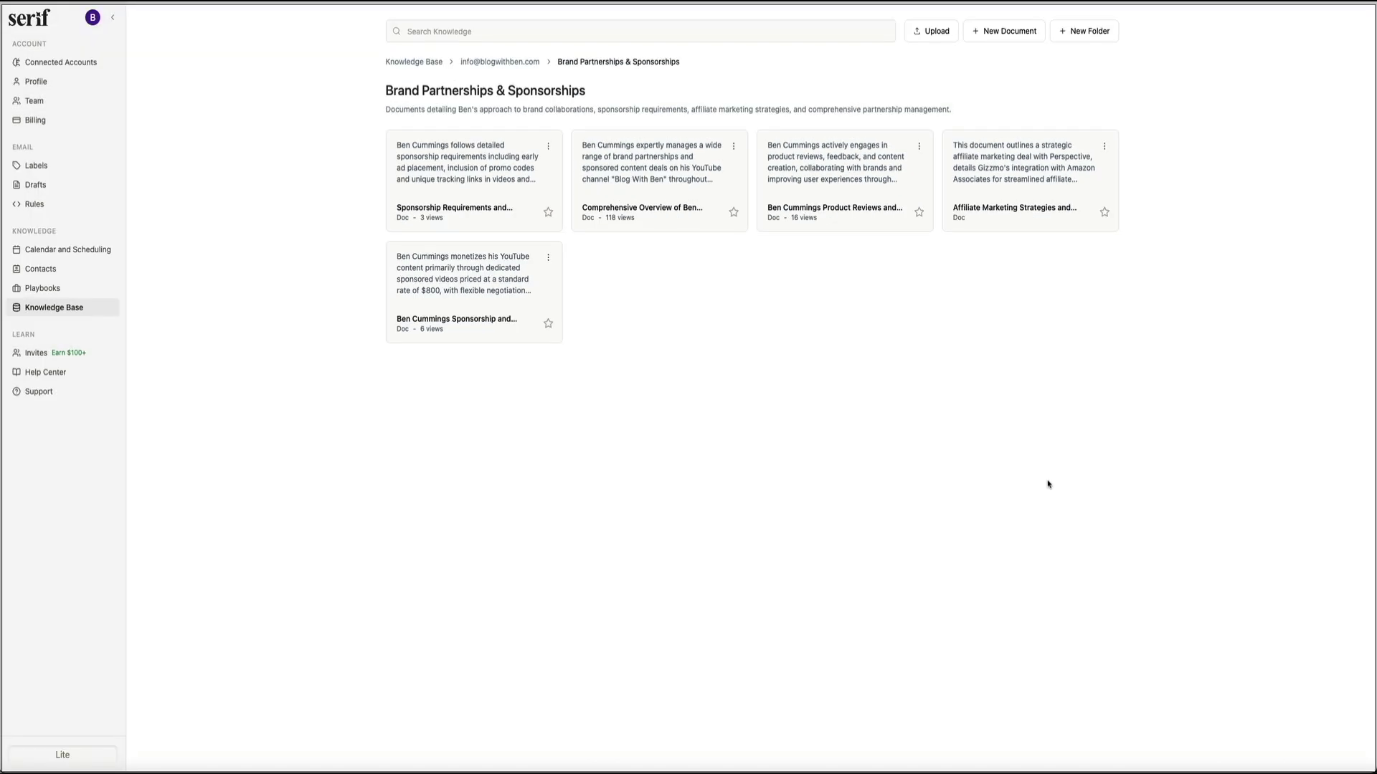
click(486, 286)
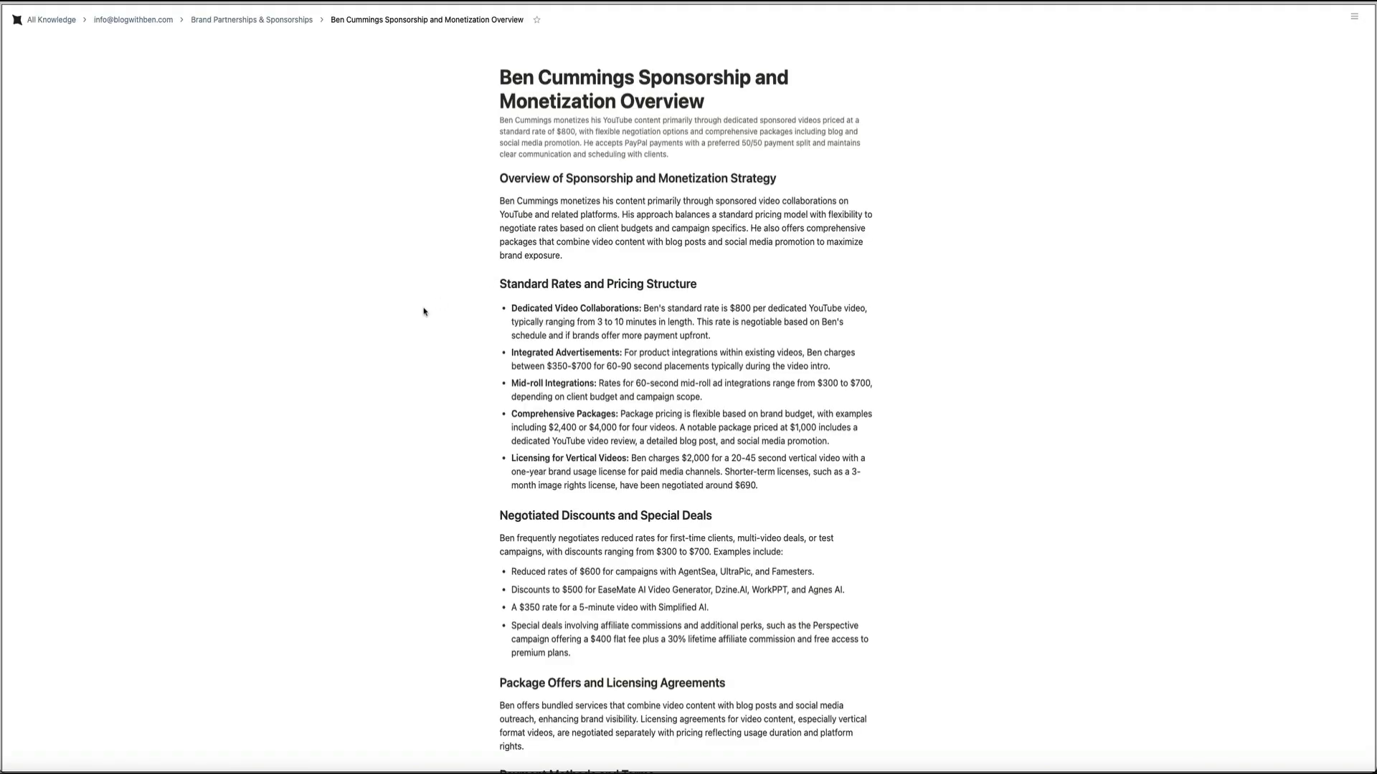
scroll(424, 312, down, 3)
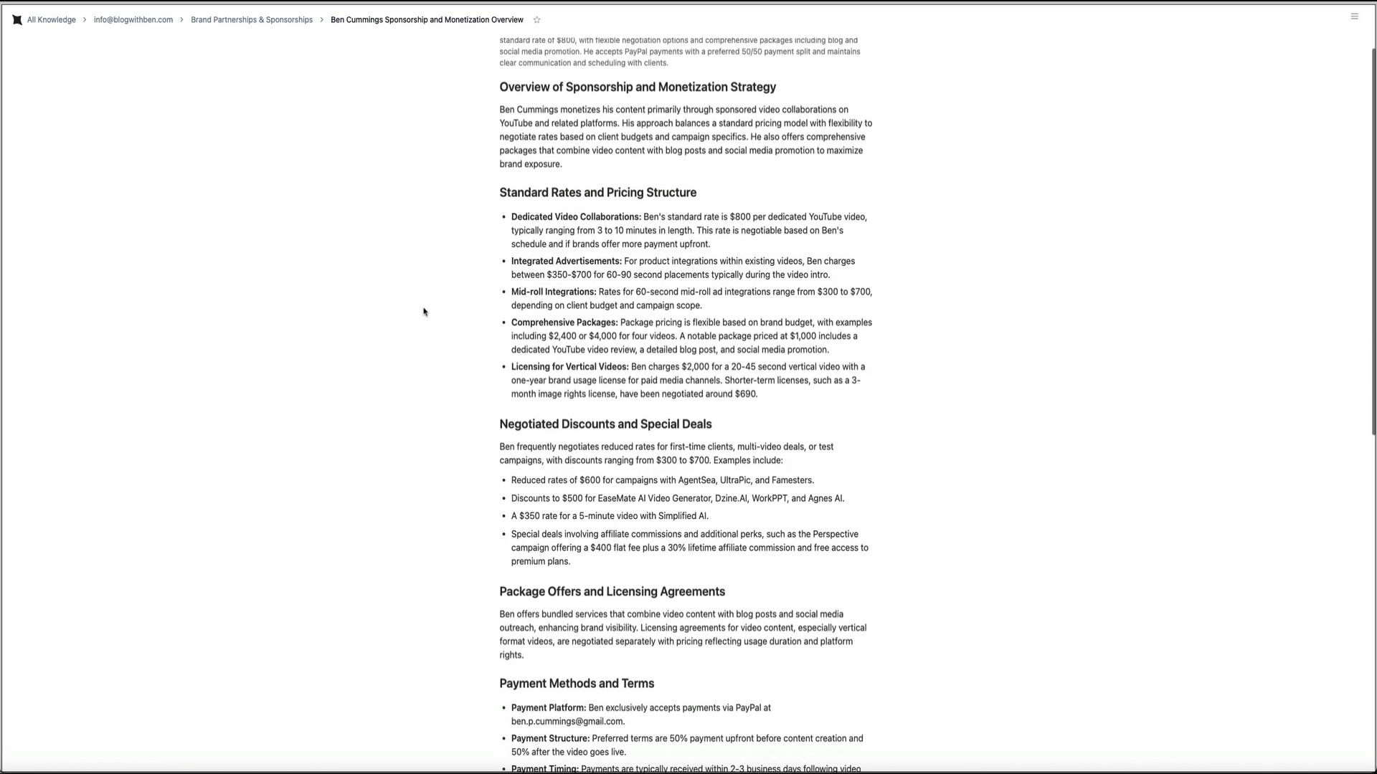
scroll(424, 312, down, 4)
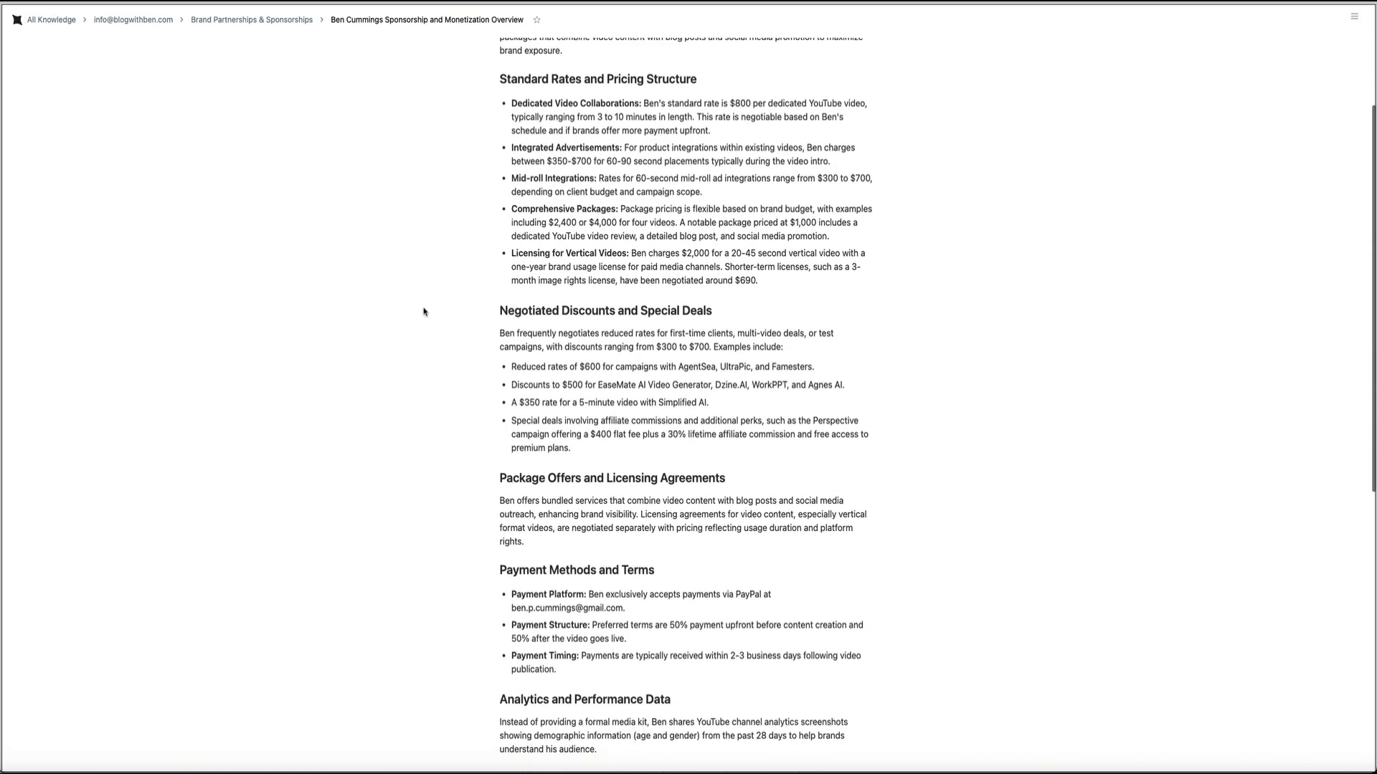
scroll(424, 312, down, 5)
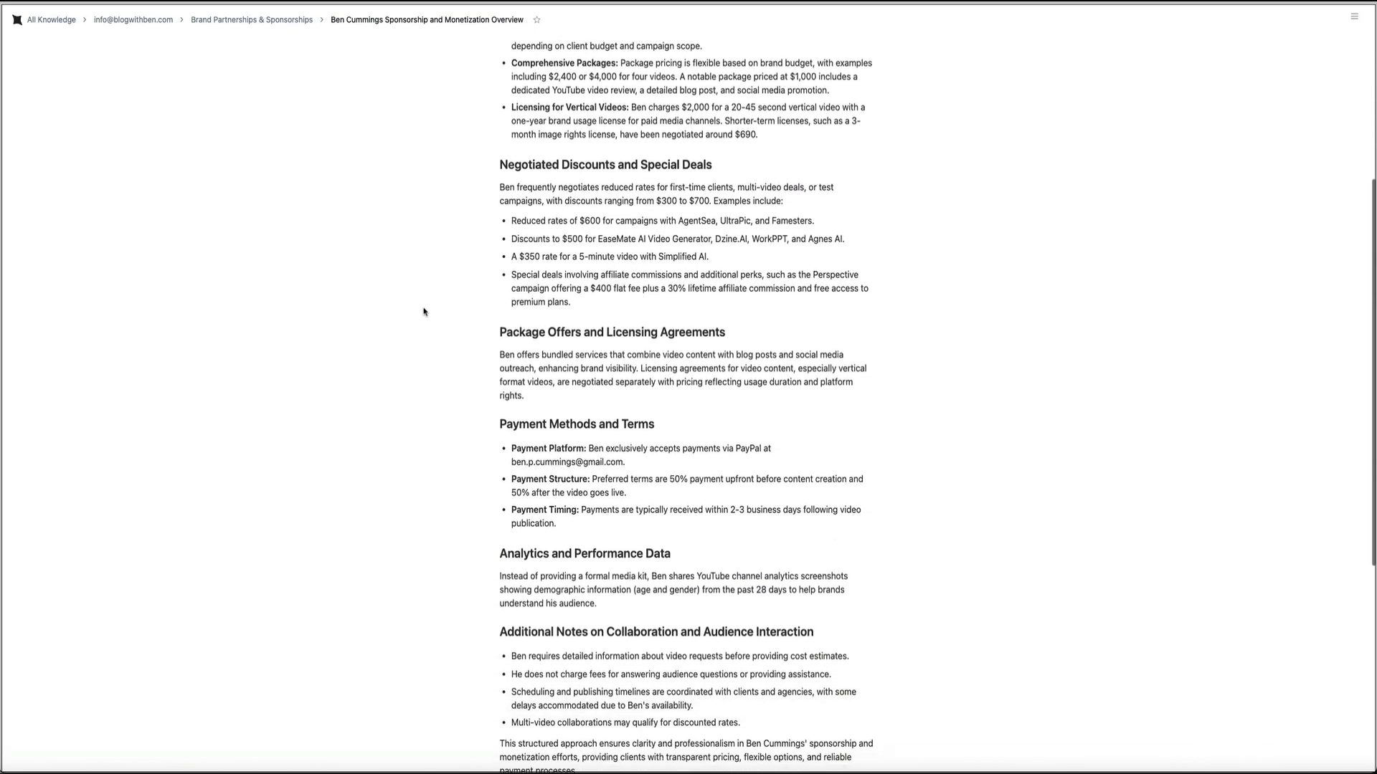
scroll(424, 311, down, 4)
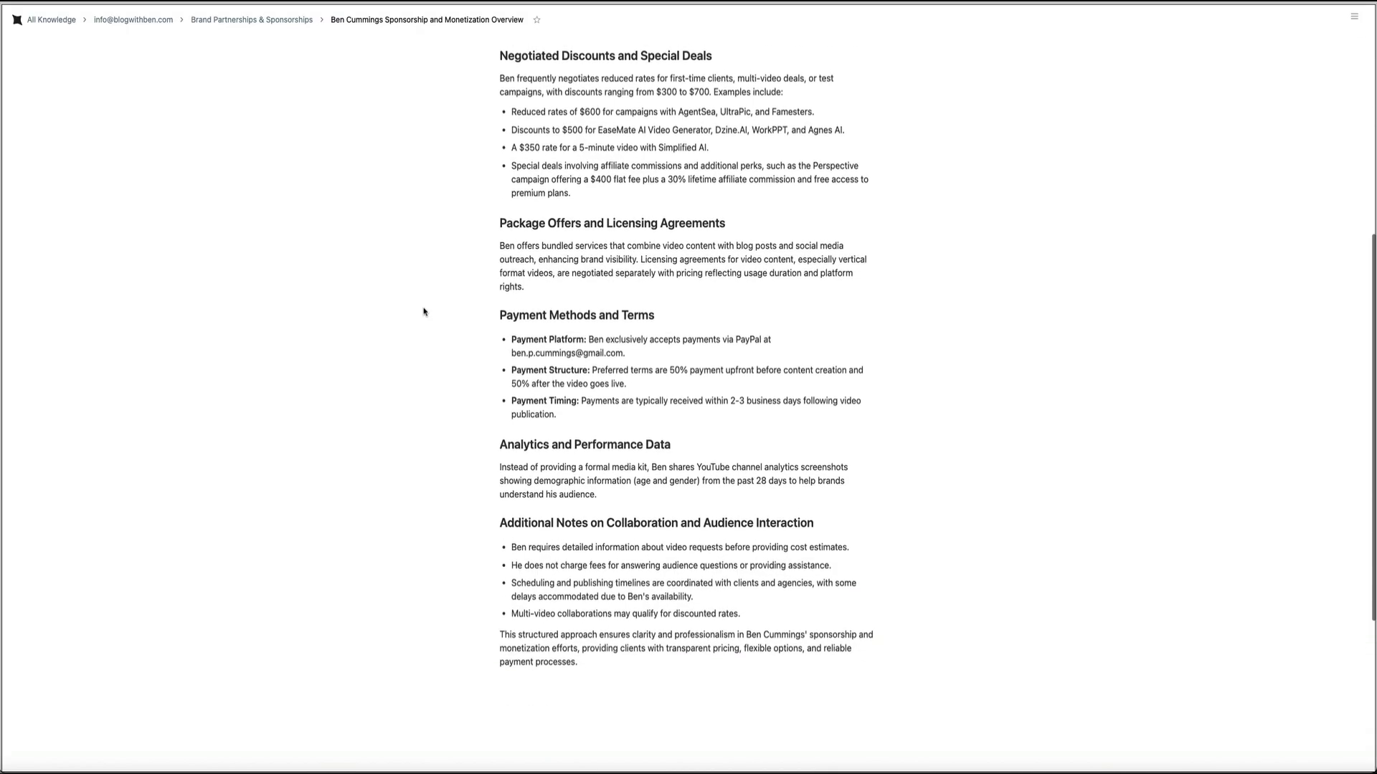
scroll(424, 312, up, 2)
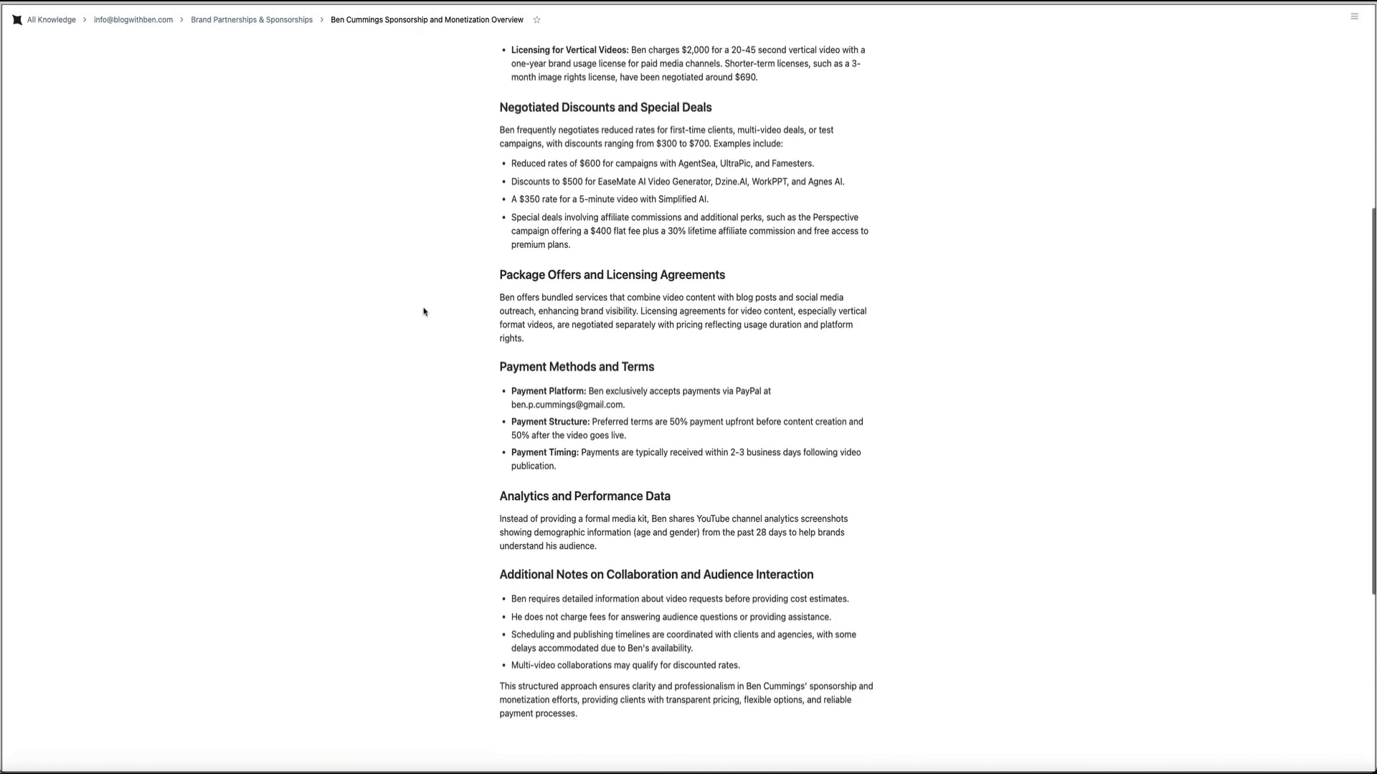
scroll(423, 312, up, 5)
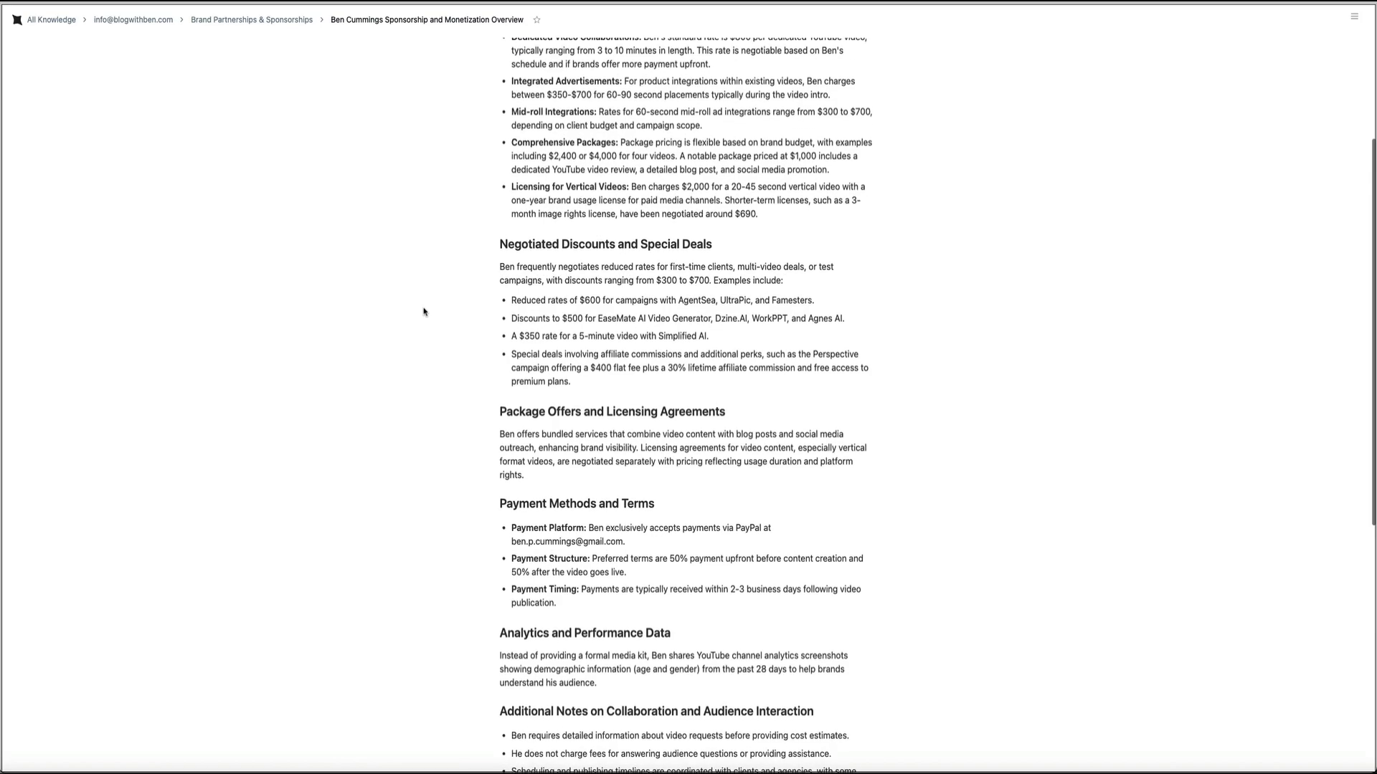
scroll(424, 312, up, 4)
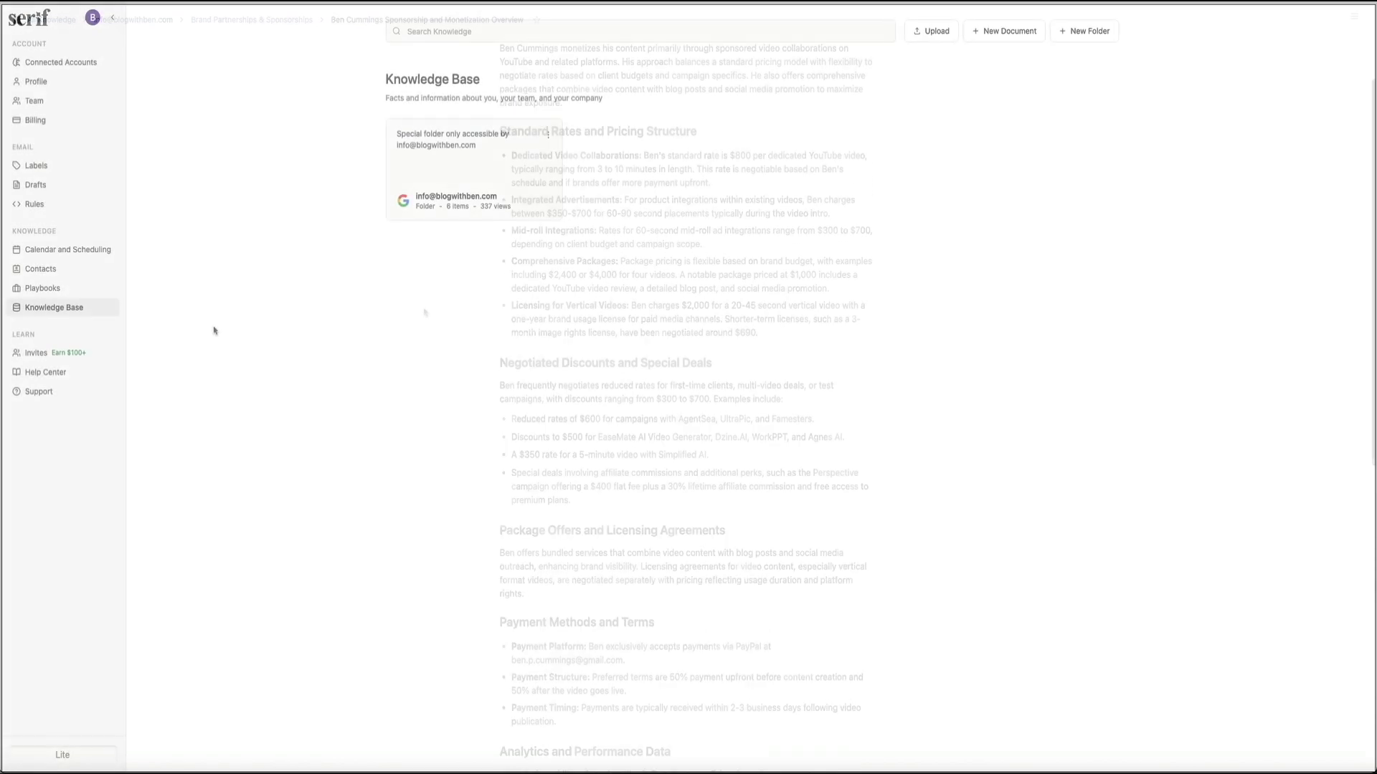